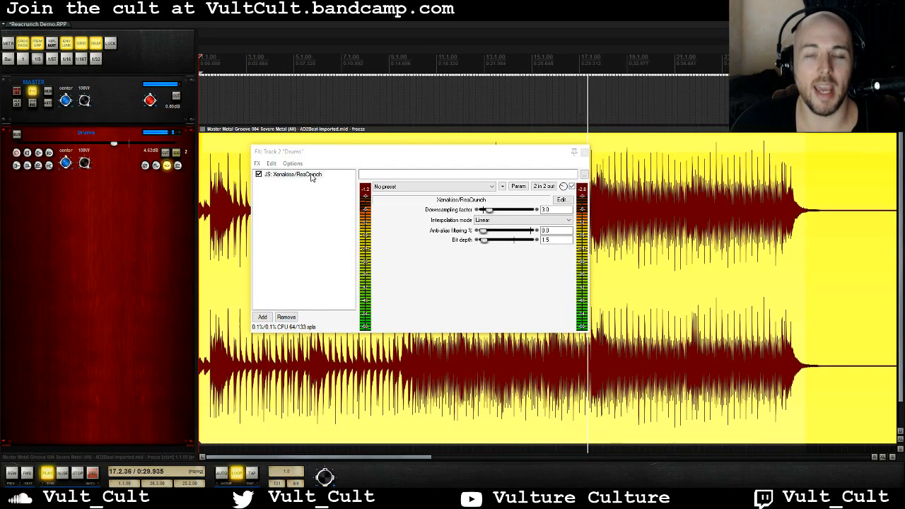
Stop playback, switch to the web browser and open the REAPER Stash from the resources on reaper.fm.
{"action": "left_click", "coordinate": [78, 474]}
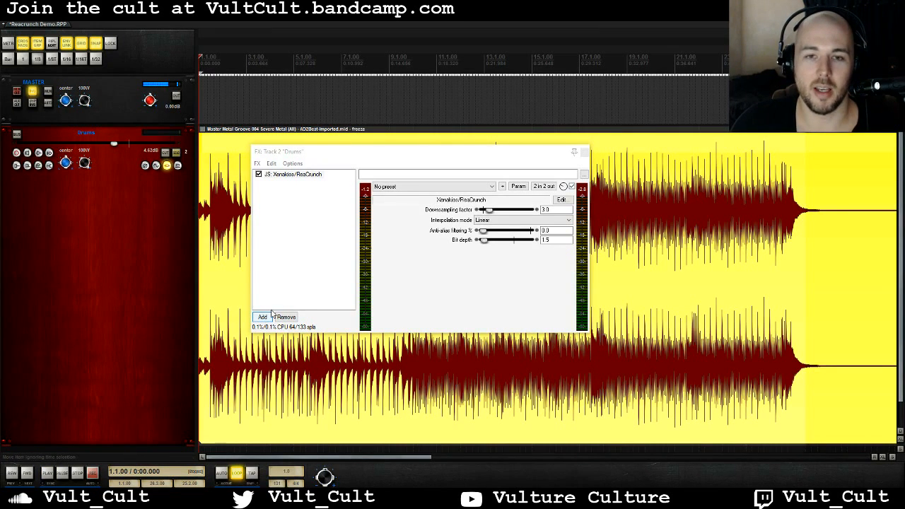
{"action": "key", "text": "alt+Tab"}
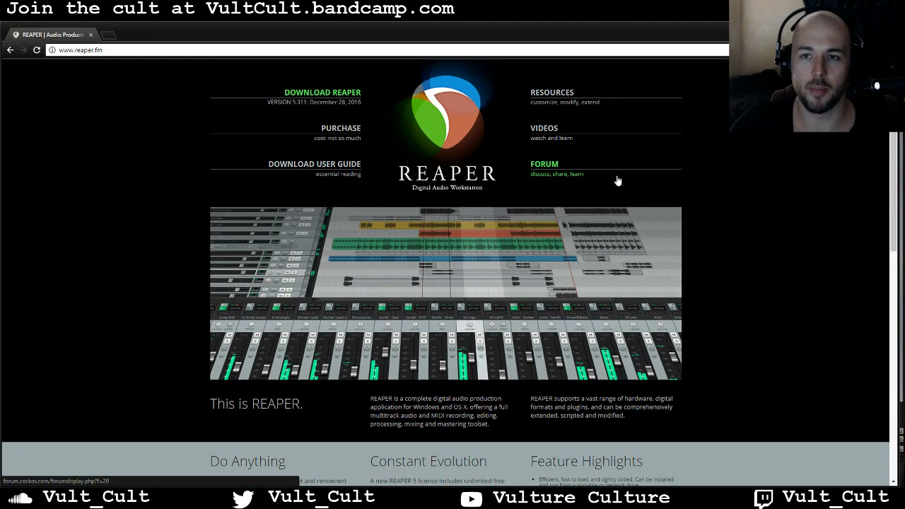
{"action": "left_click", "coordinate": [547, 96]}
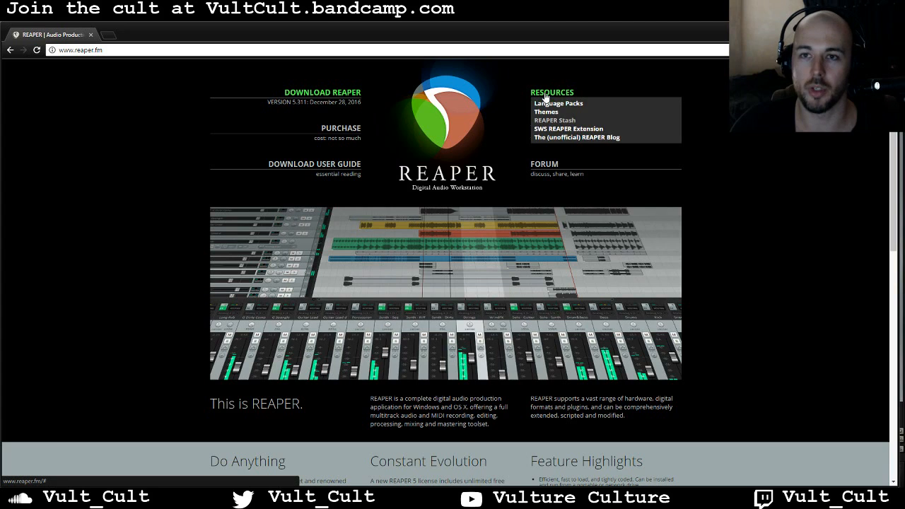
{"action": "left_click", "coordinate": [556, 121]}
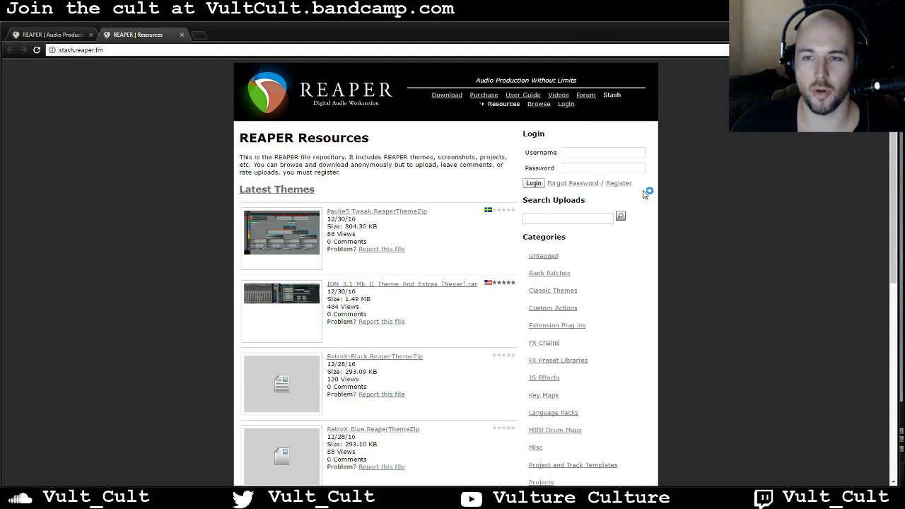
Search the Stash uploads for ReaCrunch and download the ReaCrunch JS effect file.
{"action": "scroll", "coordinate": [651, 206], "scroll_direction": "down", "scroll_amount": 2}
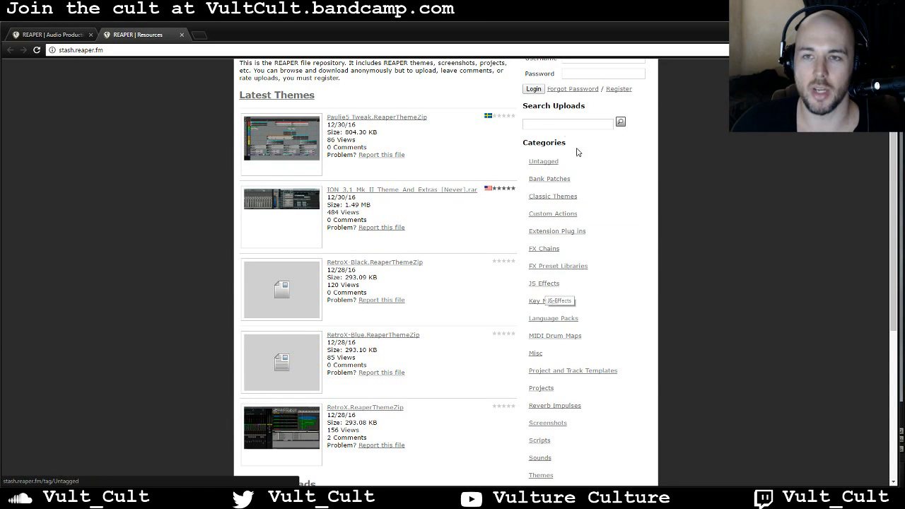
{"action": "left_click", "coordinate": [561, 126]}
{"action": "type", "text": "rea"}
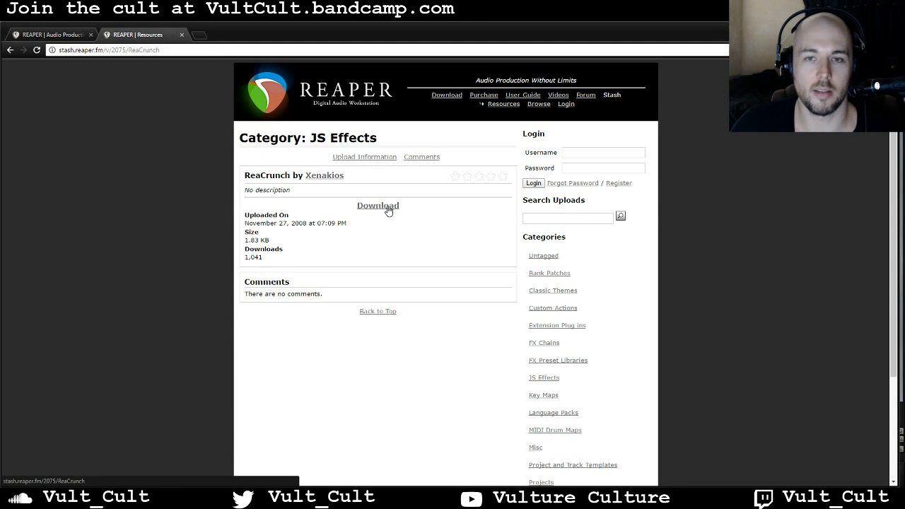
{"action": "left_click", "coordinate": [388, 207]}
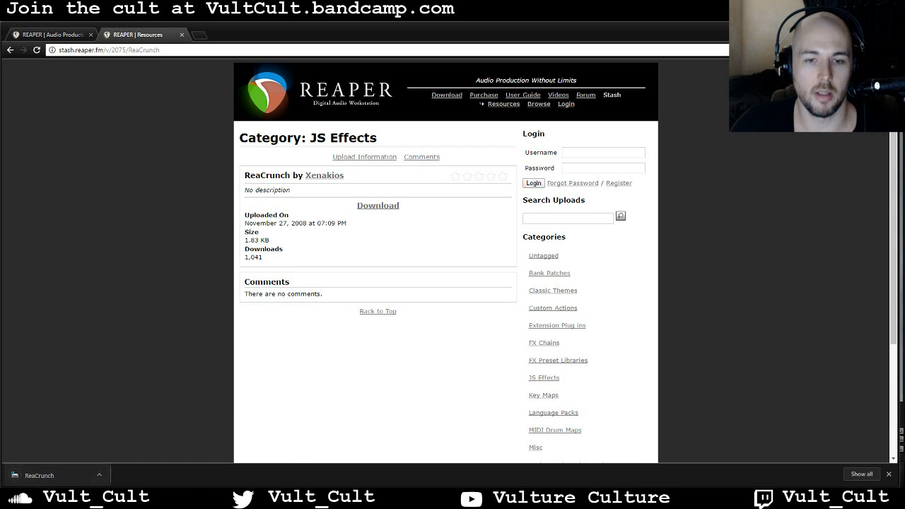
Switch back to REAPER and show its resource path in the file explorer.
{"action": "left_click", "coordinate": [243, 460]}
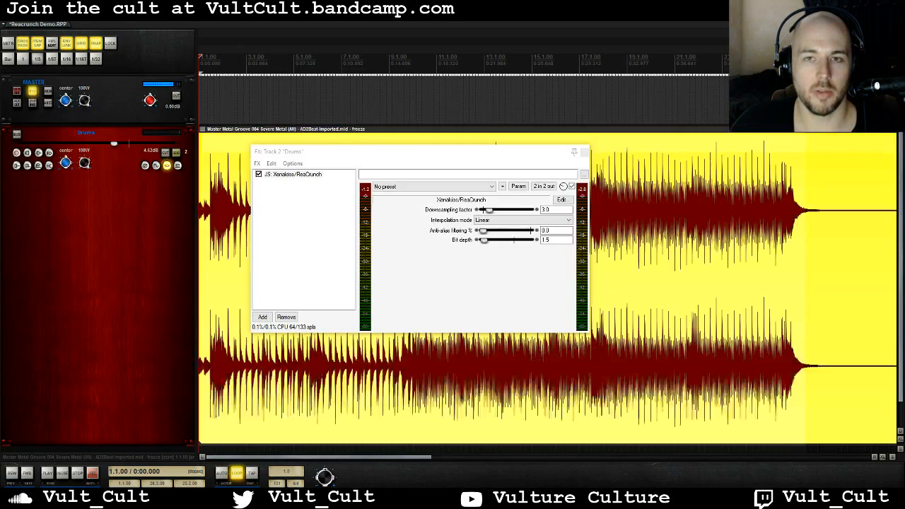
{"action": "left_click", "coordinate": [146, 19]}
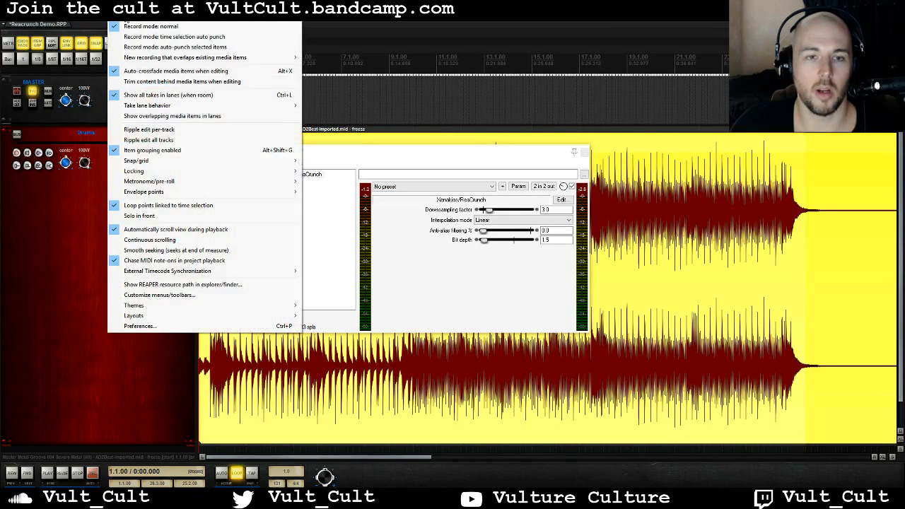
{"action": "left_click", "coordinate": [223, 286]}
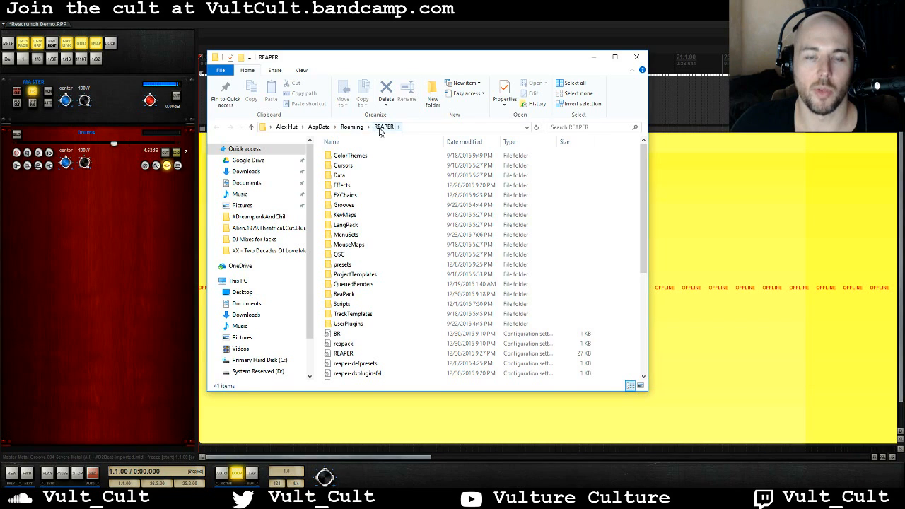
Open a second File Explorer window on the Downloads folder and place it beside the REAPER resource folder.
{"action": "right_click", "coordinate": [221, 499]}
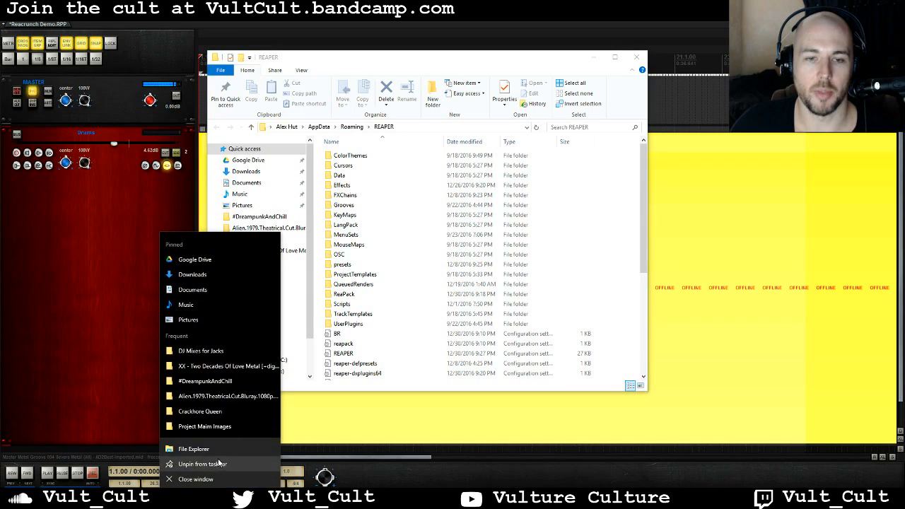
{"action": "left_click", "coordinate": [213, 453]}
{"action": "left_click", "coordinate": [259, 184]}
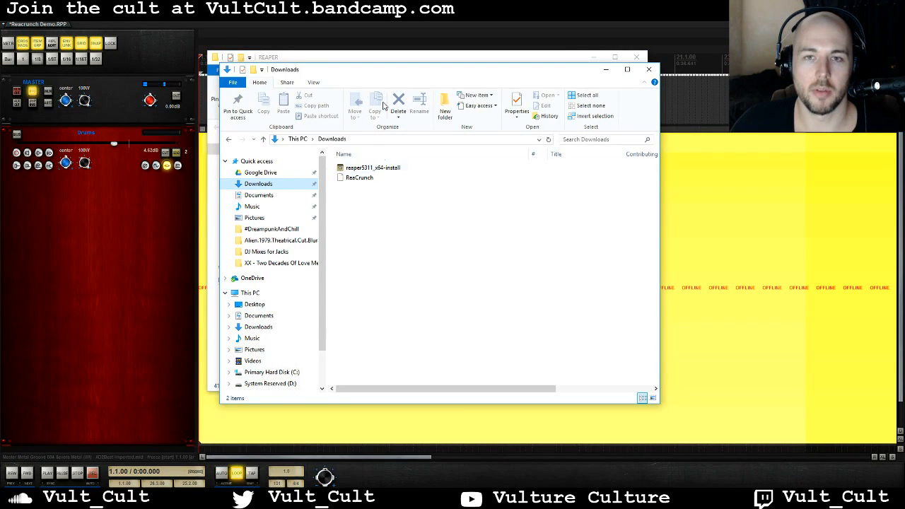
{"action": "left_click_drag", "start_coordinate": [382, 73], "coordinate": [791, 61]}
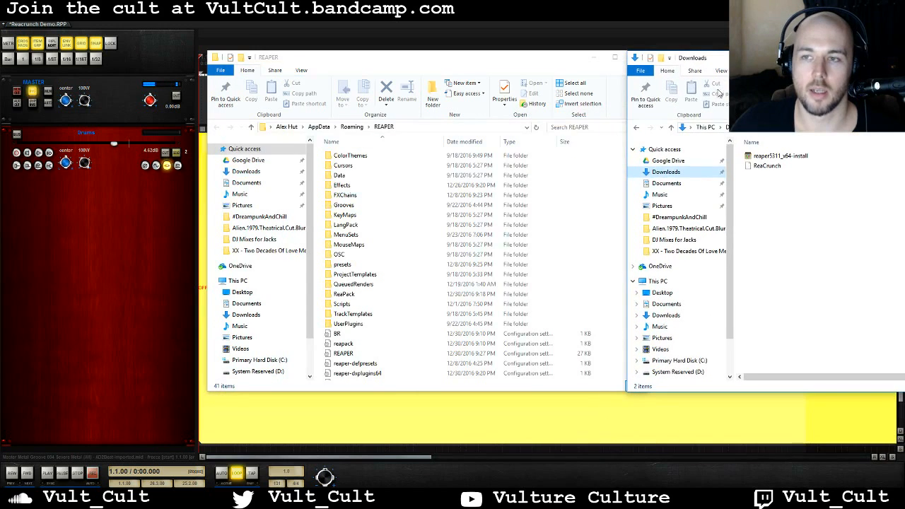
Move the ReaCrunch file from Downloads into REAPER's Effects folder, replacing the existing copy, and close the folder window.
{"action": "double_click", "coordinate": [353, 186]}
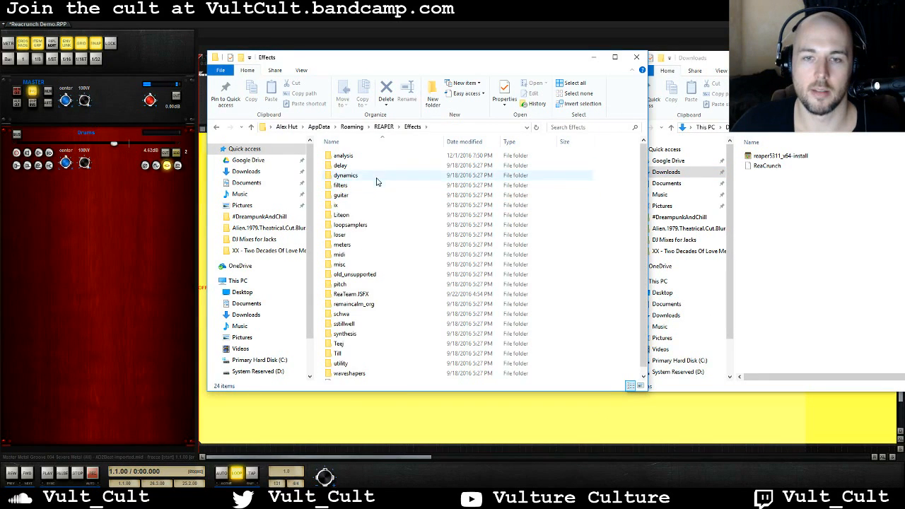
{"action": "scroll", "coordinate": [348, 378], "scroll_direction": "down", "scroll_amount": 1}
{"action": "left_click_drag", "start_coordinate": [767, 165], "coordinate": [351, 379]}
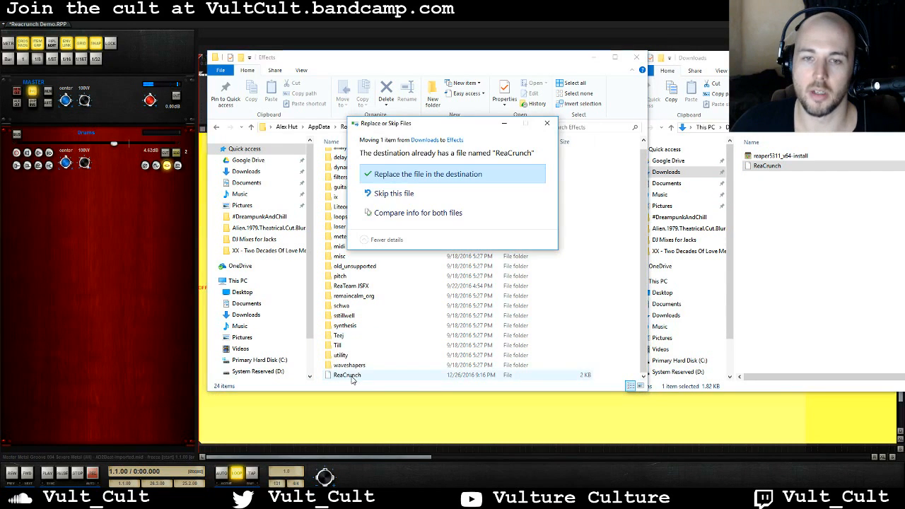
{"action": "left_click", "coordinate": [416, 176]}
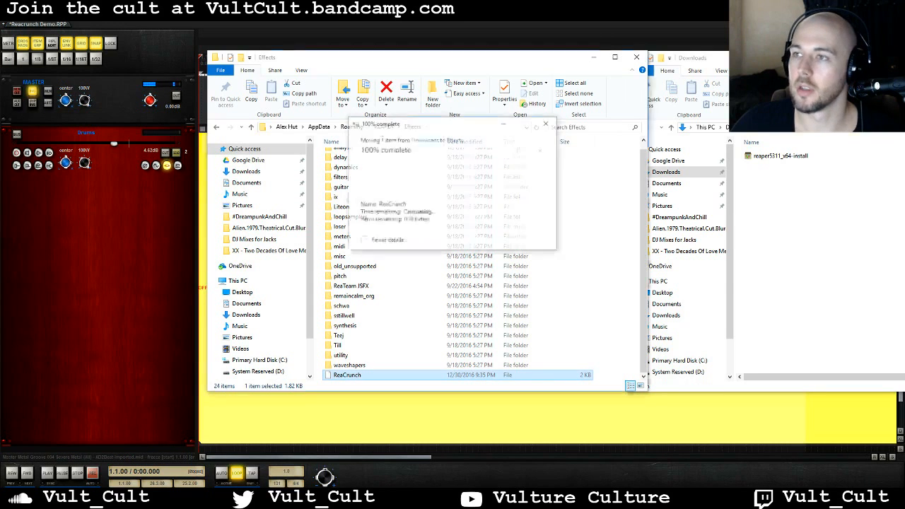
{"action": "left_click", "coordinate": [642, 60]}
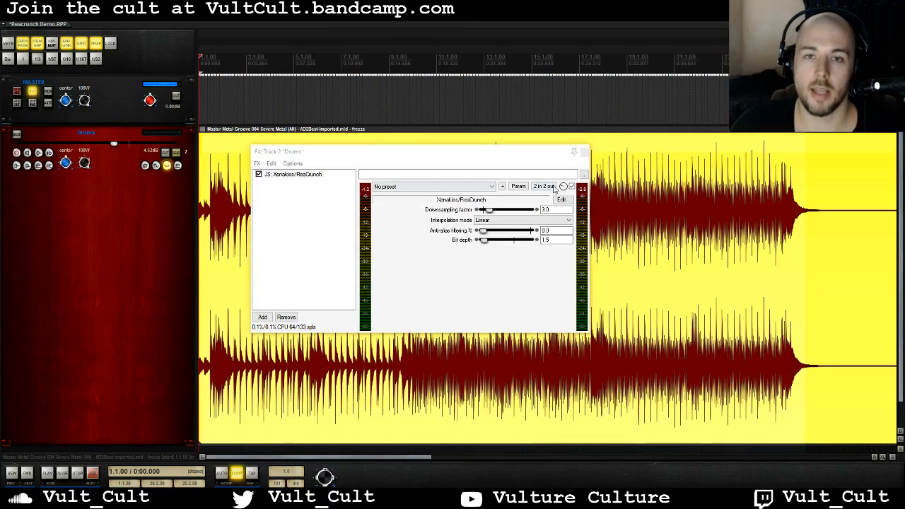
Filter the JS plugins for "crun" to locate ReaCrunch for the Drums track, and leave the effect browser without adding anything.
{"action": "left_click", "coordinate": [262, 318]}
{"action": "left_click", "coordinate": [421, 239]}
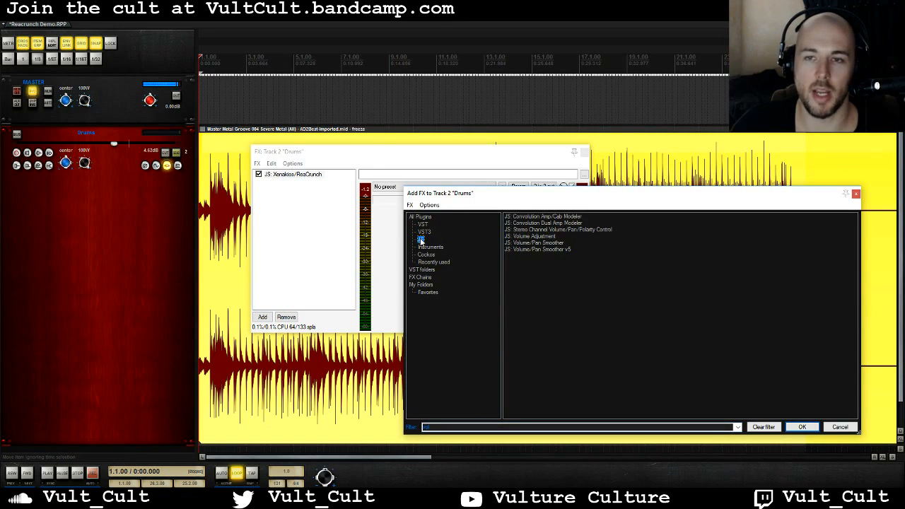
{"action": "left_click_drag", "start_coordinate": [436, 427], "coordinate": [312, 424]}
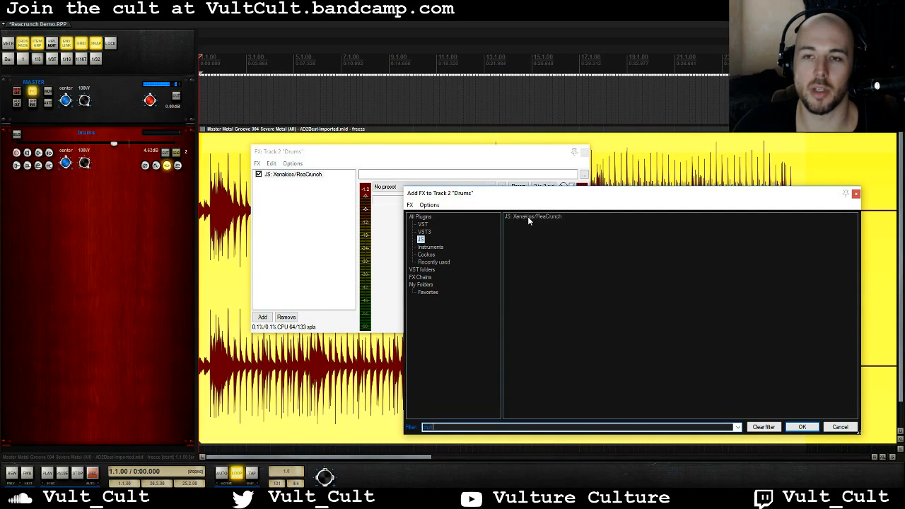
{"action": "left_click", "coordinate": [840, 428]}
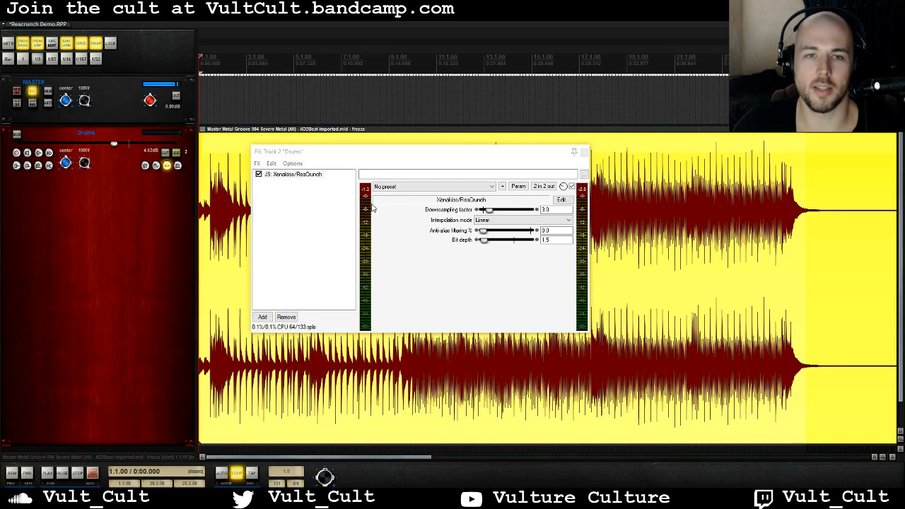
Set ReaCrunch to downsampling factor 16.0, Sample and hold interpolation, anti-alias filtering 100% and bit depth 16.0.
{"action": "left_click", "coordinate": [491, 211]}
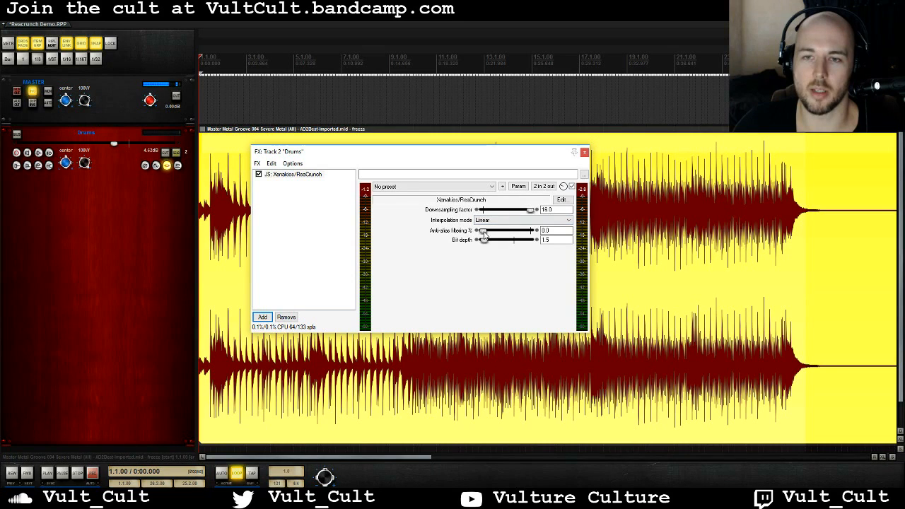
{"action": "left_click", "coordinate": [489, 220]}
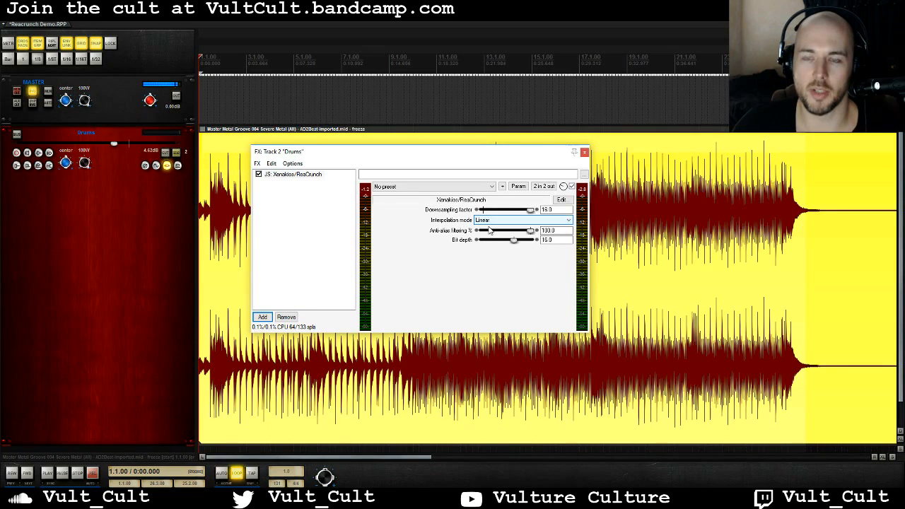
{"action": "left_click", "coordinate": [495, 233]}
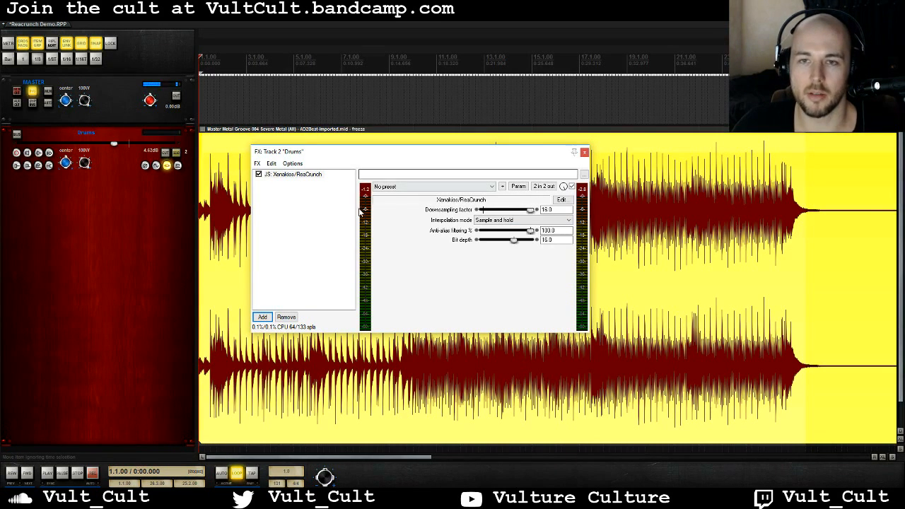
Audition the drums while lowering ReaCrunch's downsampling factor to 1.0 and raising it to 12.1, and stop playback.
{"action": "key", "text": "space"}
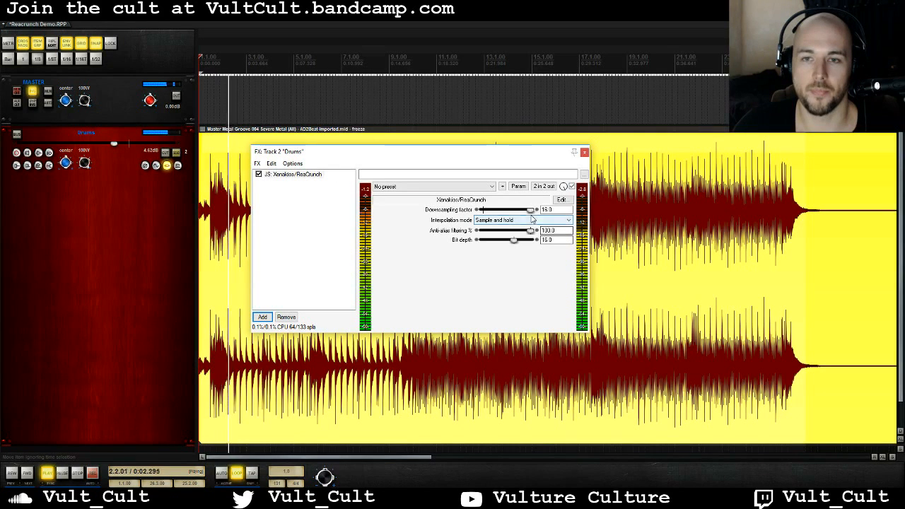
{"action": "left_click_drag", "start_coordinate": [531, 212], "coordinate": [483, 211]}
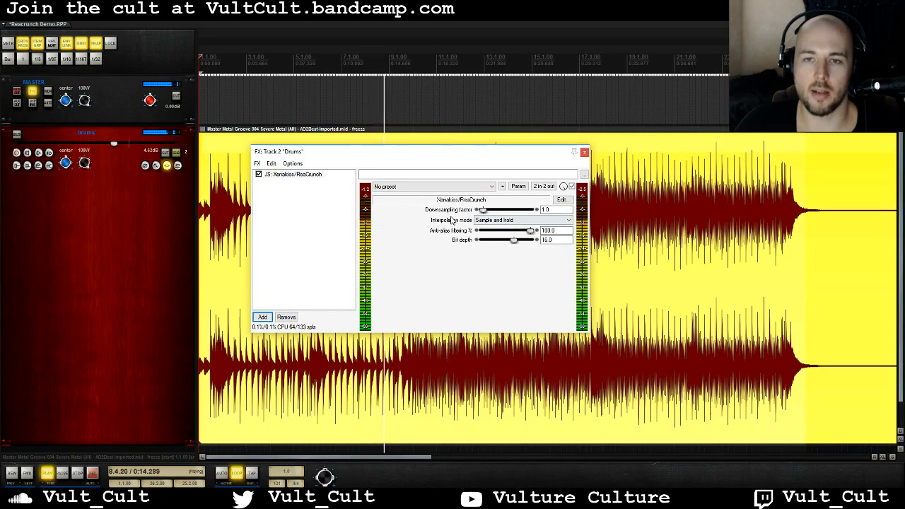
{"action": "left_click_drag", "start_coordinate": [485, 212], "coordinate": [521, 213]}
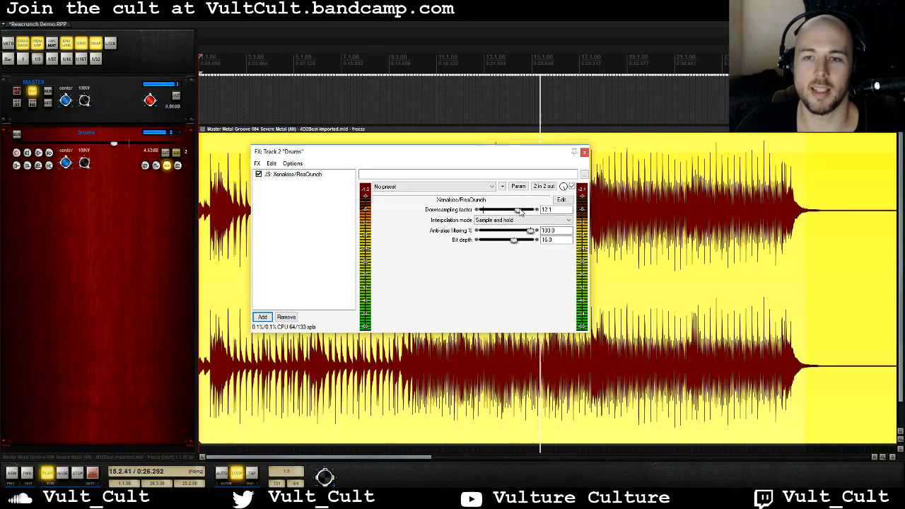
{"action": "key", "text": "space"}
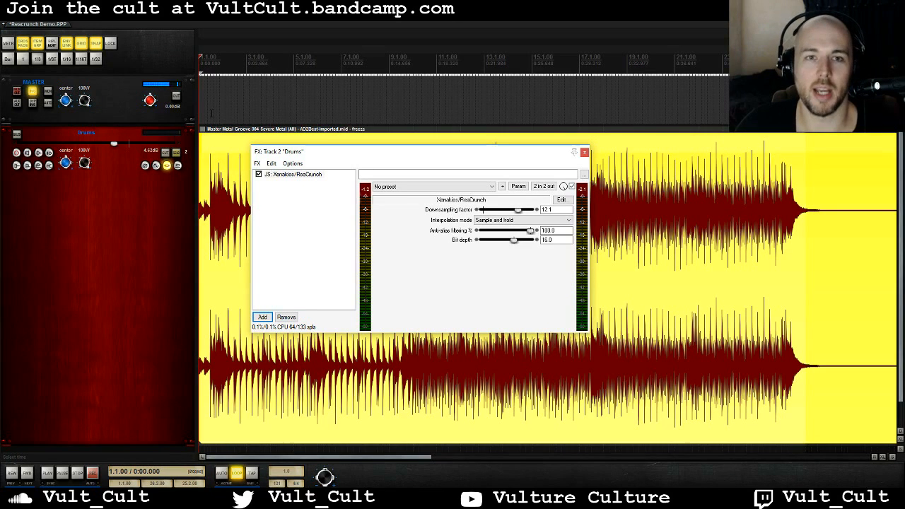
Find ReaGate with the filter "reag" and insert it before ReaCrunch in the Drums track's effect chain.
{"action": "left_click", "coordinate": [263, 318]}
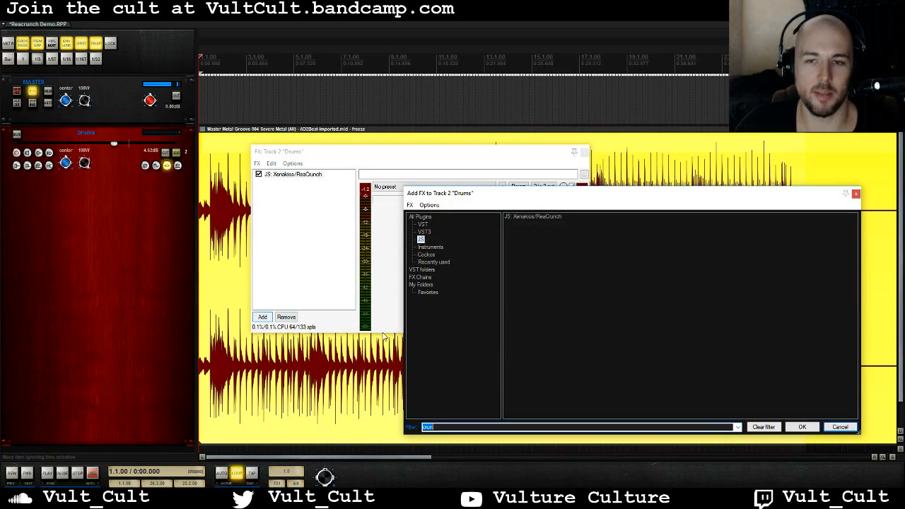
{"action": "type", "text": "reac"}
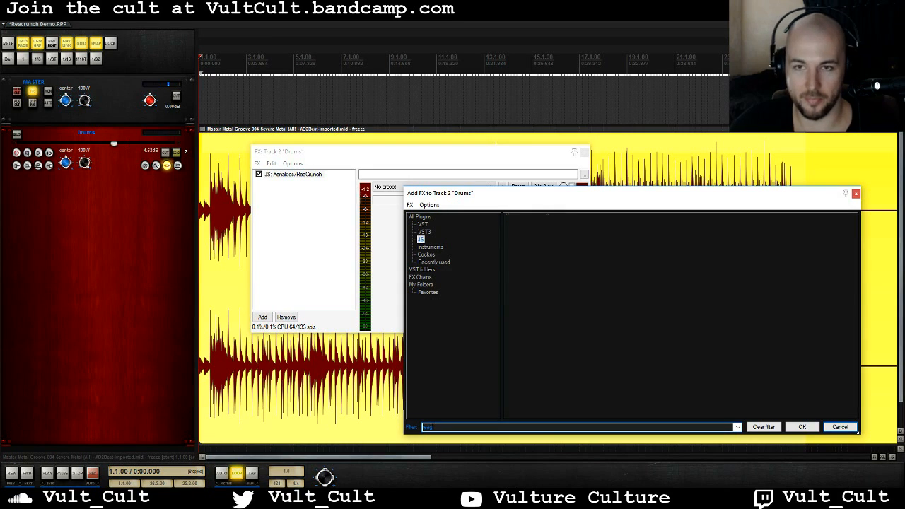
{"action": "left_click_drag", "start_coordinate": [526, 215], "coordinate": [306, 175]}
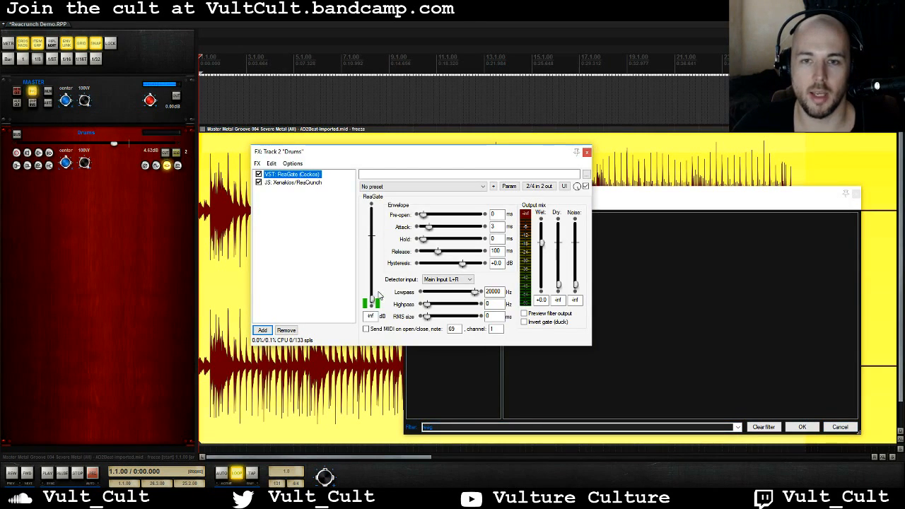
Play the drums, set ReaGate's threshold to -4.5 dB and close the effect browser.
{"action": "key", "text": "space"}
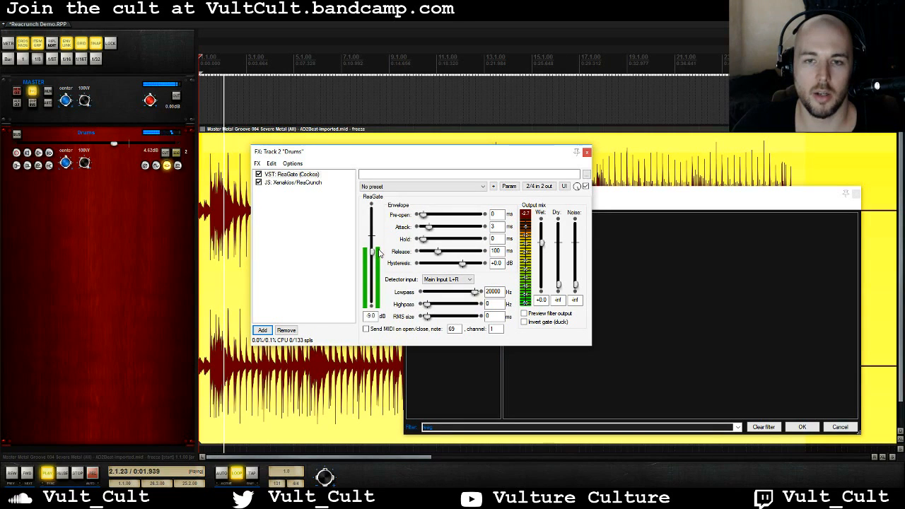
{"action": "left_click_drag", "start_coordinate": [379, 254], "coordinate": [382, 245]}
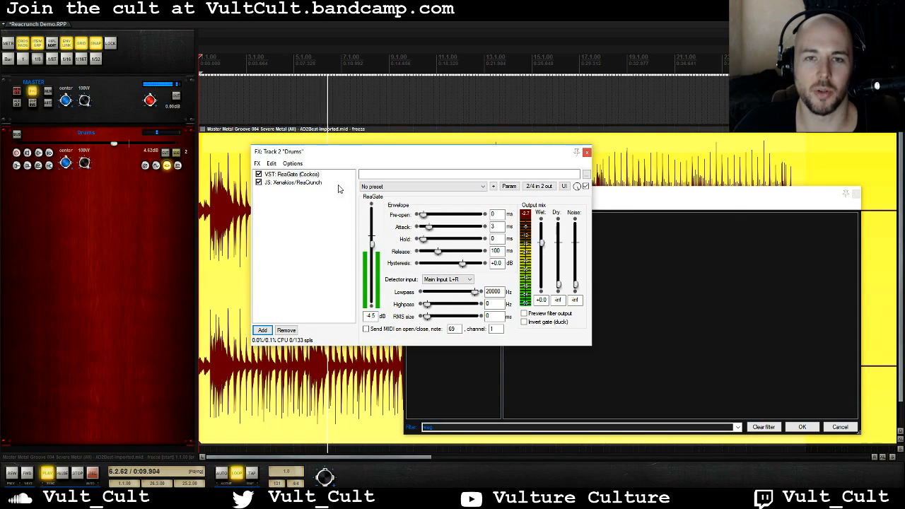
{"action": "left_click", "coordinate": [856, 194]}
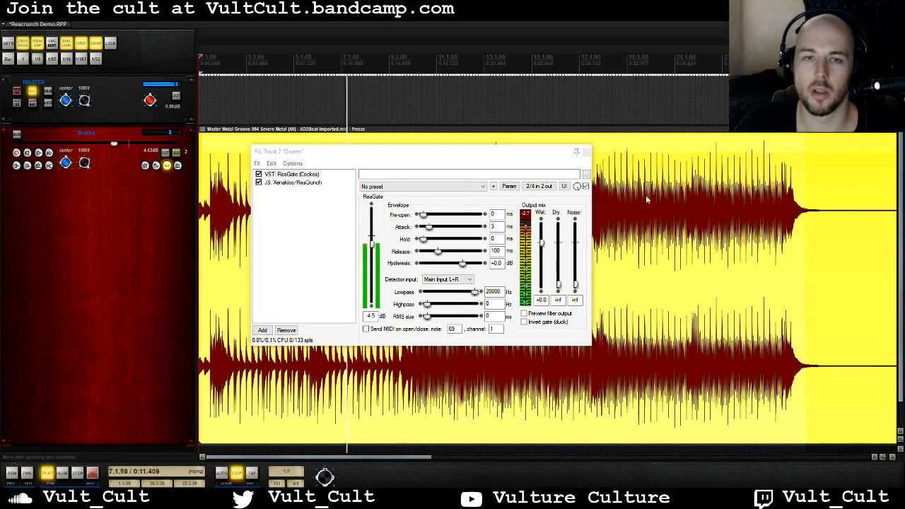
Remove ReaGate from the Drums track's effect chain and set ReaCrunch's downsampling factor to 16.0.
{"action": "left_click", "coordinate": [270, 174]}
{"action": "left_click", "coordinate": [285, 330]}
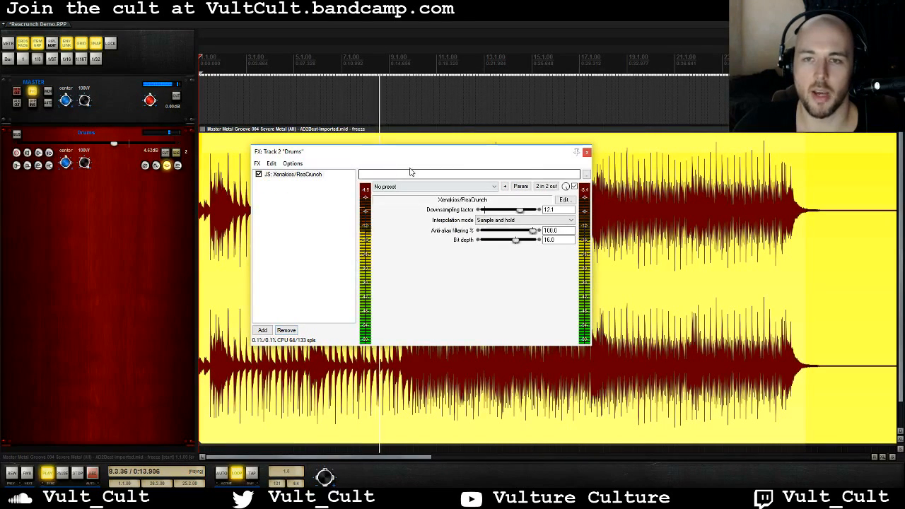
{"action": "left_click_drag", "start_coordinate": [520, 210], "coordinate": [534, 211]}
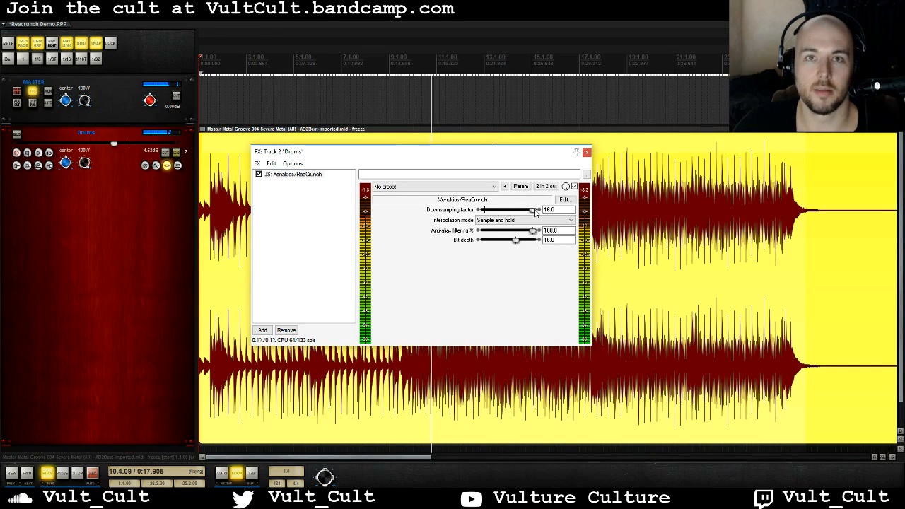
Set ReaCrunch's downsampling factor to 1.0 and its bit depth to about 7.3, and stop playback.
{"action": "left_click_drag", "start_coordinate": [536, 211], "coordinate": [411, 208]}
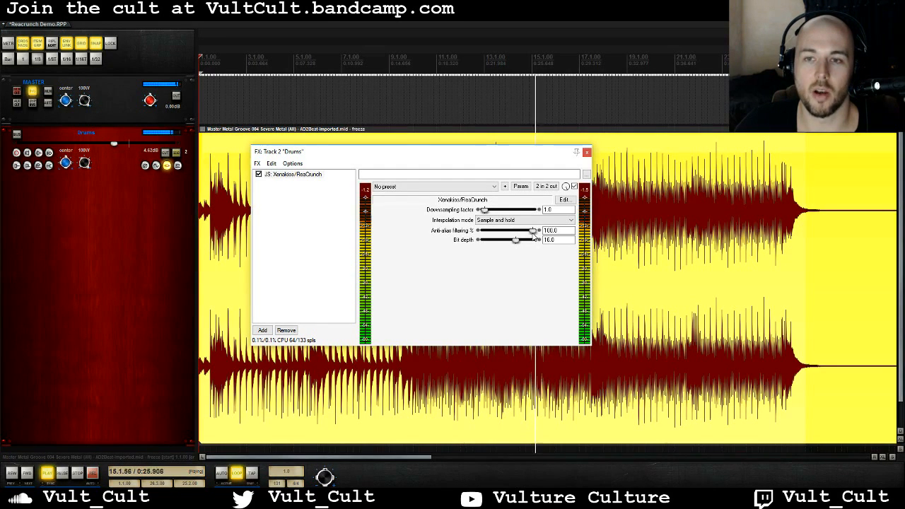
{"action": "left_click_drag", "start_coordinate": [517, 242], "coordinate": [493, 252]}
{"action": "key", "text": "space"}
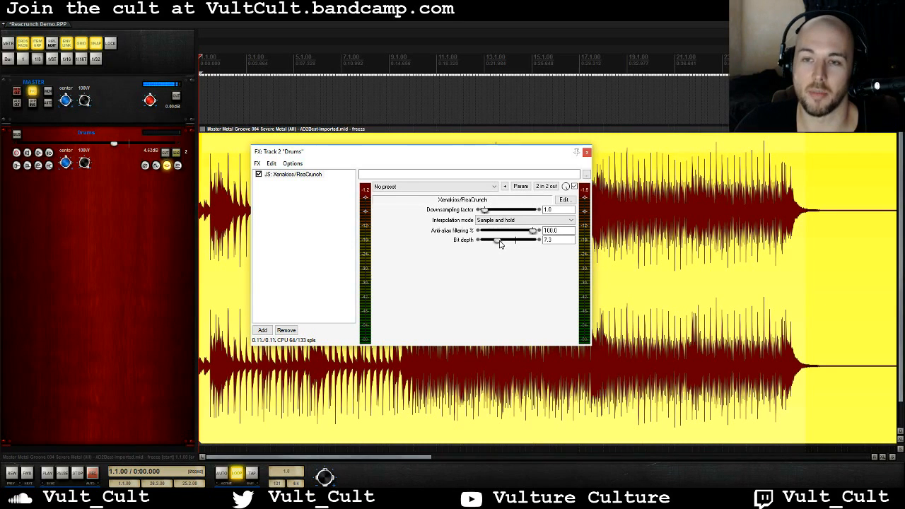
Set the bit depth to 8.0 and play the drums, bypassing and re-enabling ReaCrunch to compare the sound.
{"action": "key", "text": "space"}
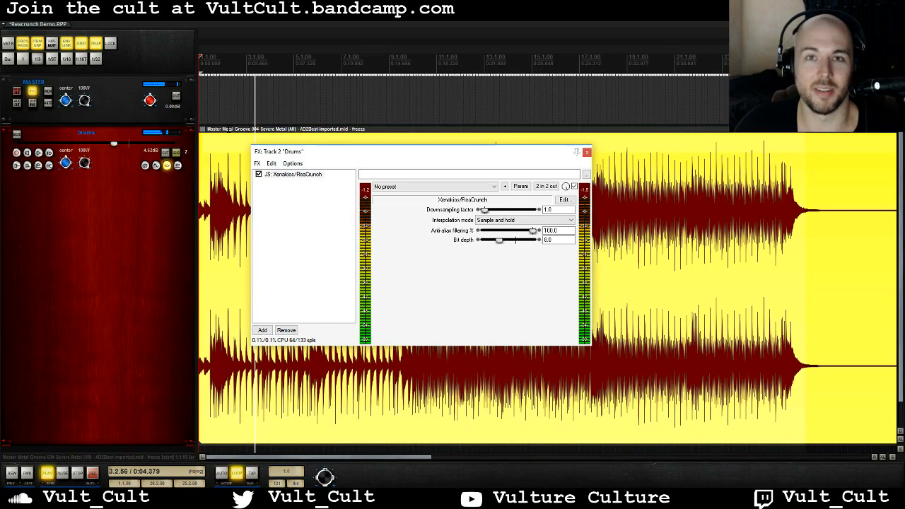
{"action": "left_click", "coordinate": [259, 175]}
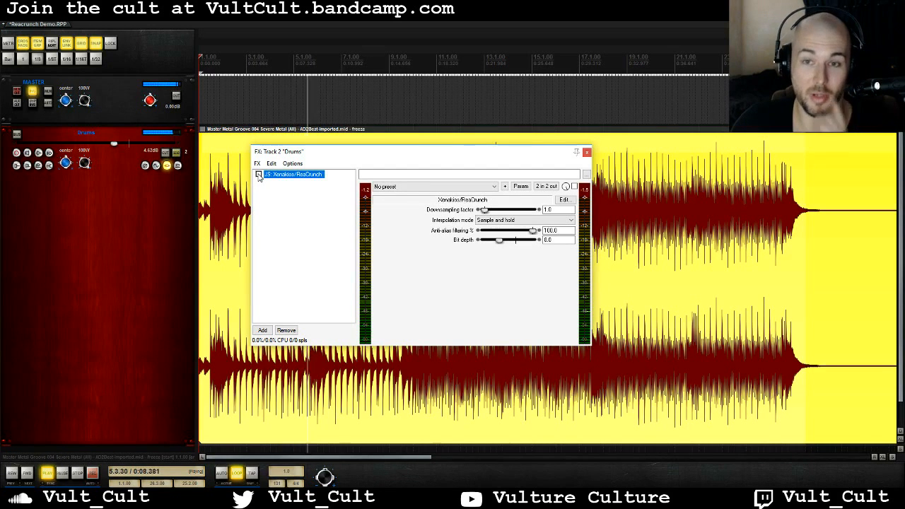
{"action": "left_click", "coordinate": [258, 174]}
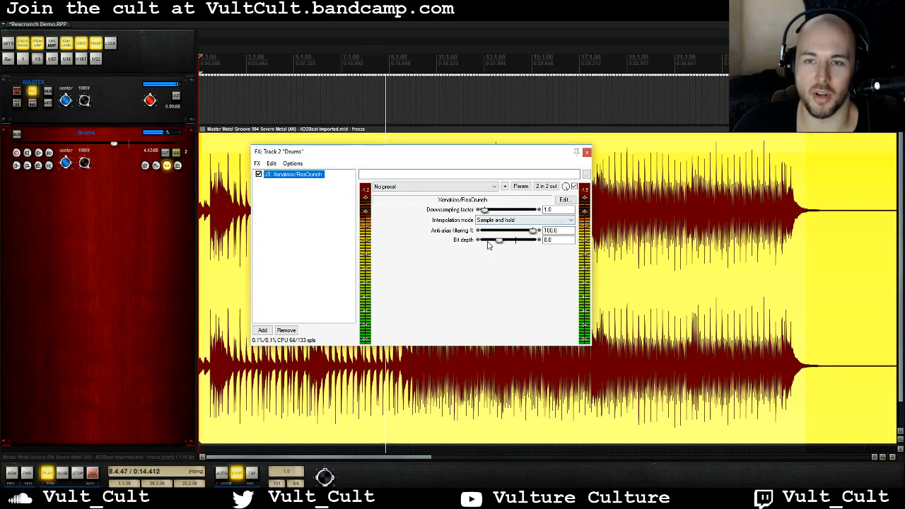
Set the anti-alias filtering to 0.0 and gradually lower the bit depth through 6.1 and 3.3 to 2.9.
{"action": "left_click_drag", "start_coordinate": [534, 232], "coordinate": [355, 238]}
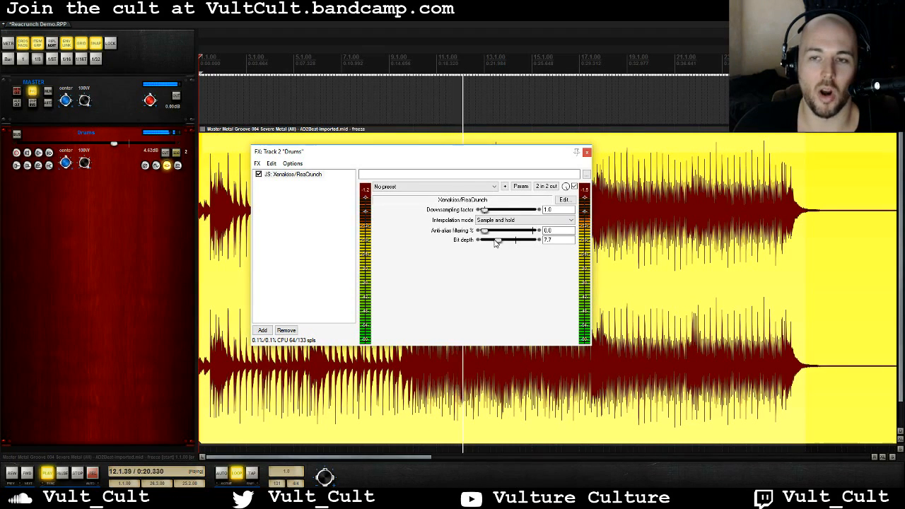
{"action": "left_click_drag", "start_coordinate": [500, 245], "coordinate": [494, 243]}
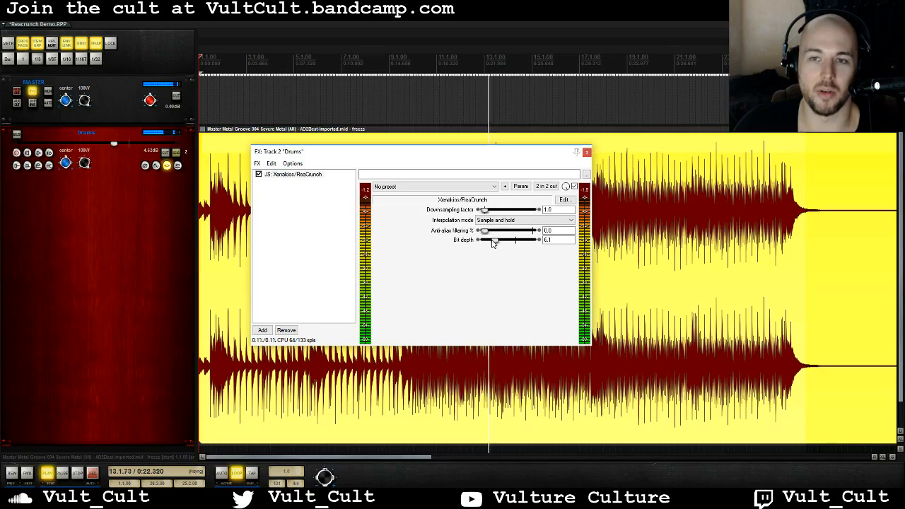
{"action": "left_click_drag", "start_coordinate": [494, 243], "coordinate": [488, 246]}
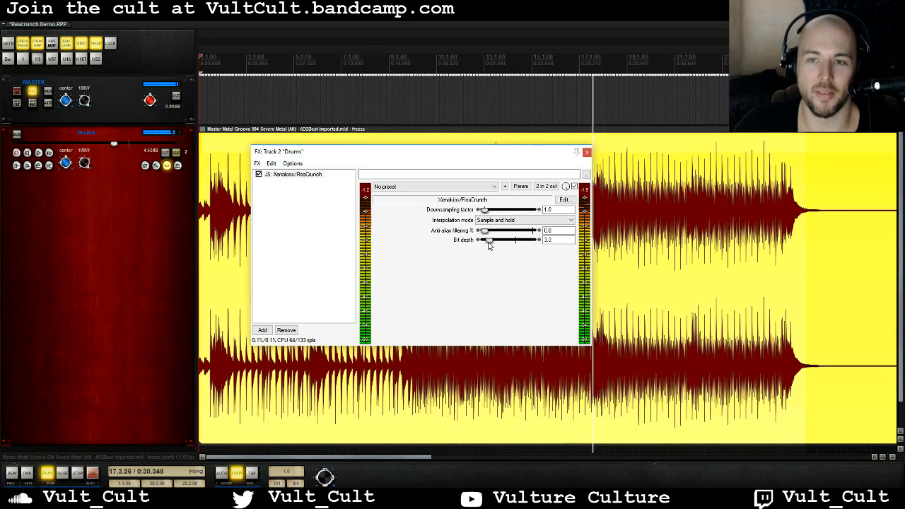
{"action": "left_click_drag", "start_coordinate": [489, 243], "coordinate": [487, 244]}
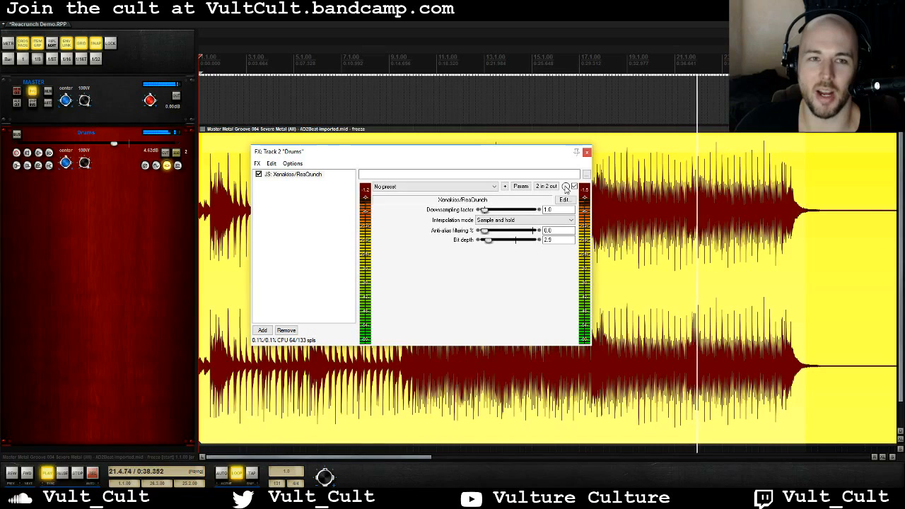
Lower ReaCrunch's wet/dry mix and bring it back up, and set the bit depth to 1.0.
{"action": "left_click_drag", "start_coordinate": [566, 189], "coordinate": [566, 222]}
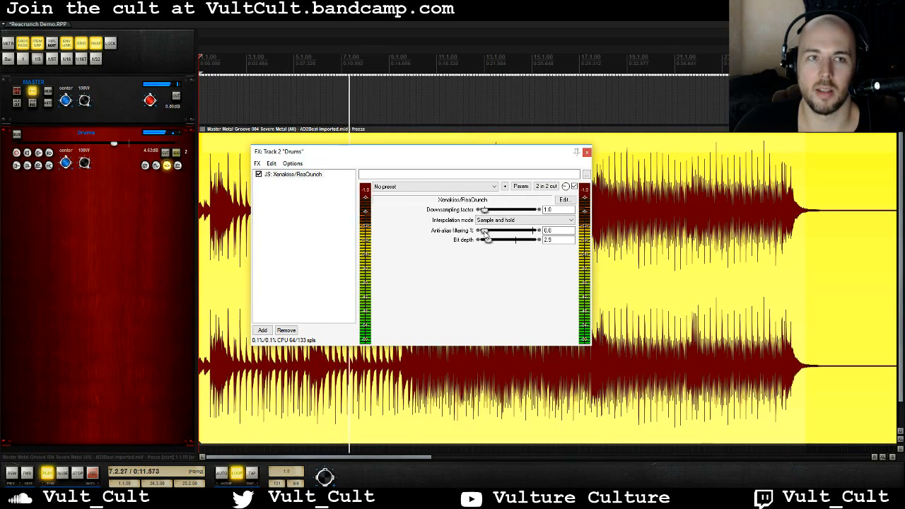
{"action": "left_click_drag", "start_coordinate": [566, 187], "coordinate": [565, 177]}
{"action": "left_click_drag", "start_coordinate": [488, 241], "coordinate": [476, 244]}
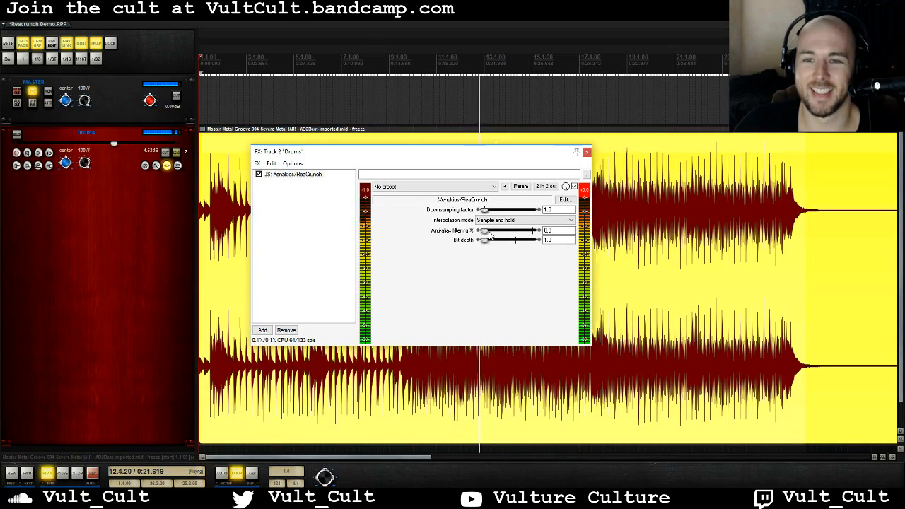
Set the anti-alias filtering to 100.0 and sweep the bit depth from 16.3 to 2.3 before returning it to 16.0.
{"action": "left_click_drag", "start_coordinate": [488, 236], "coordinate": [538, 238]}
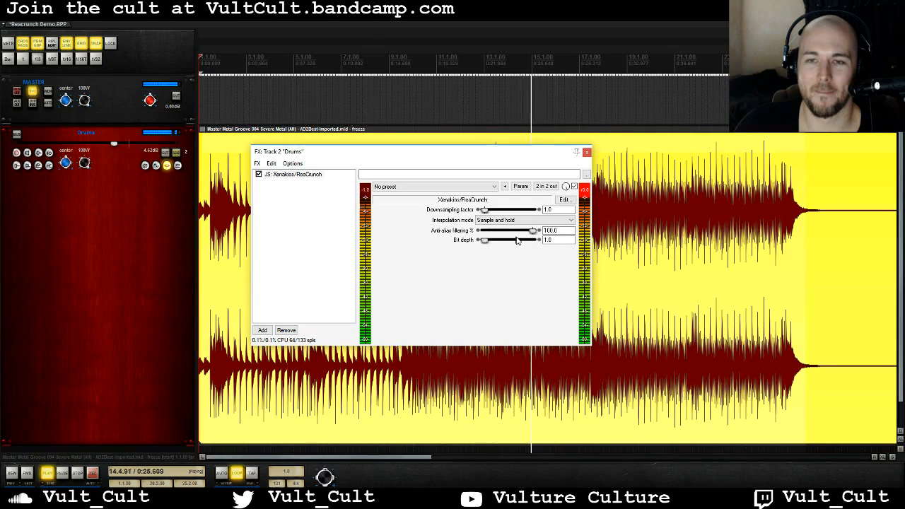
{"action": "left_click_drag", "start_coordinate": [483, 239], "coordinate": [516, 240]}
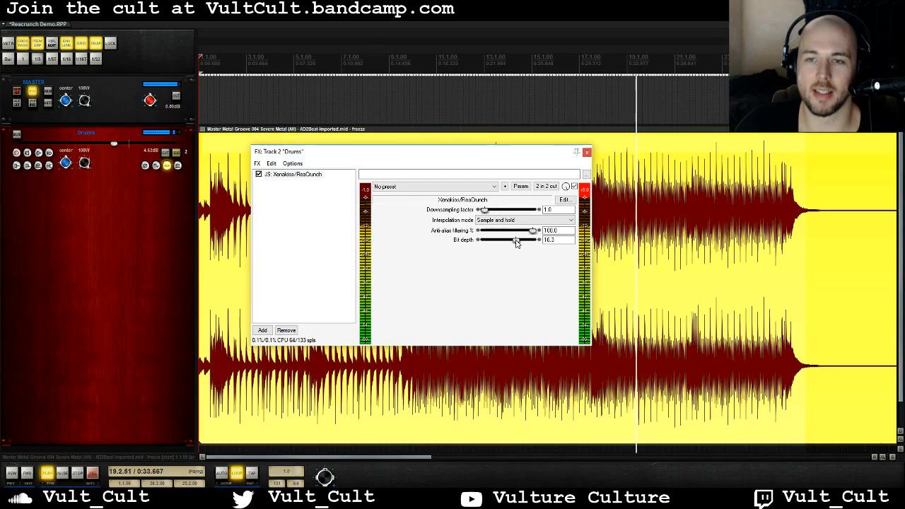
{"action": "left_click_drag", "start_coordinate": [516, 240], "coordinate": [488, 242]}
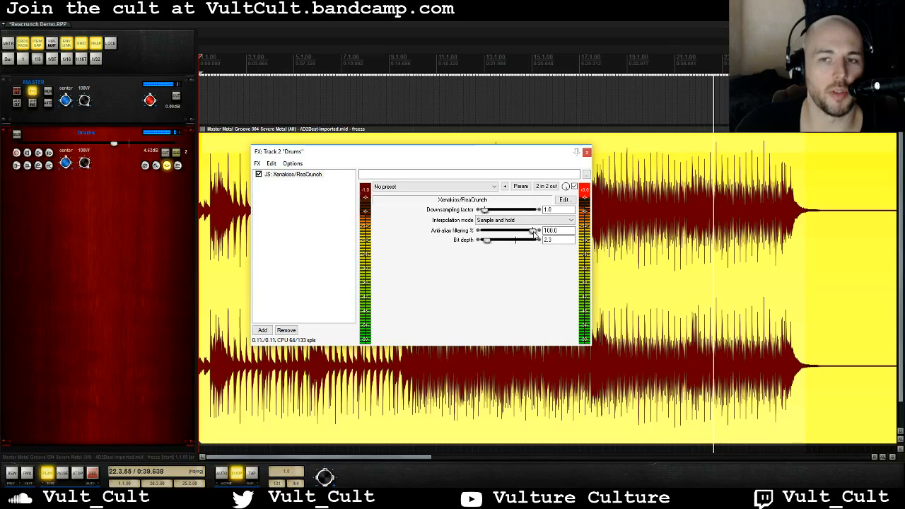
{"action": "left_click_drag", "start_coordinate": [534, 231], "coordinate": [516, 240]}
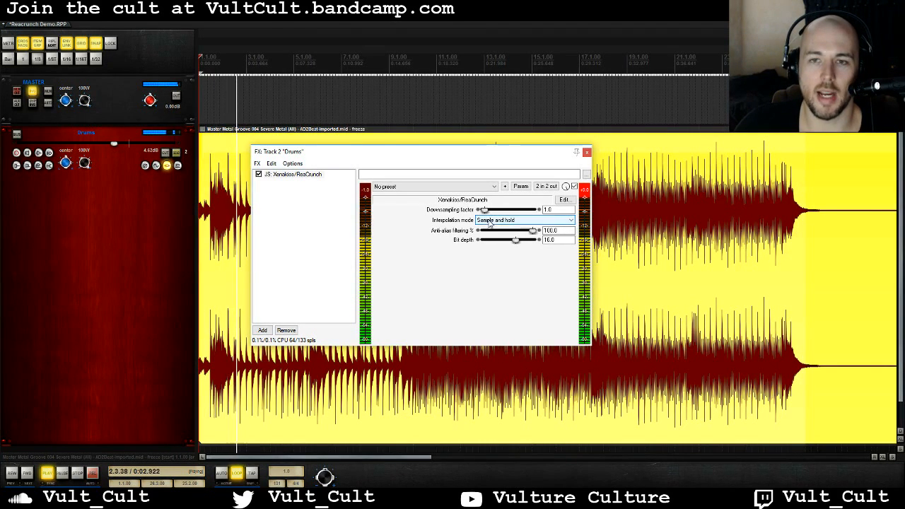
Switch the interpolation mode to Linear, with the bit depth at 2.0 and the anti-alias filtering at 0.0.
{"action": "left_click", "coordinate": [492, 220]}
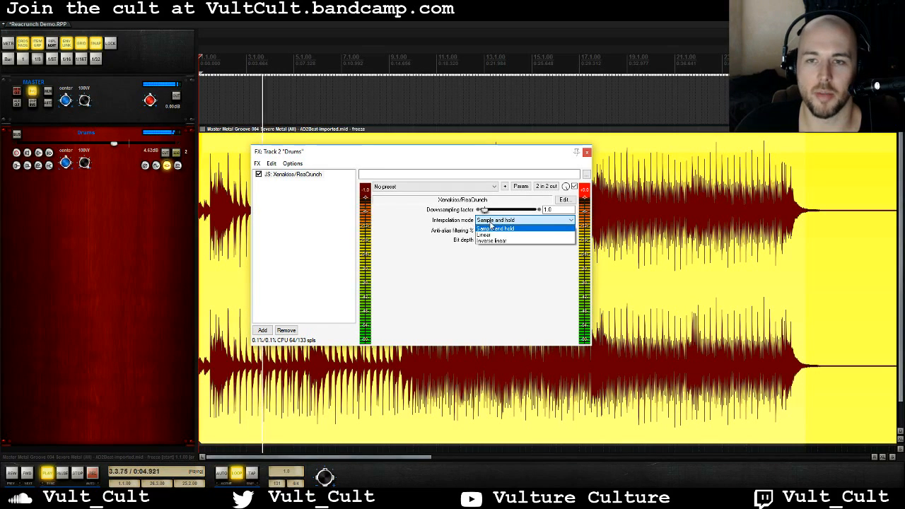
{"action": "left_click", "coordinate": [492, 236]}
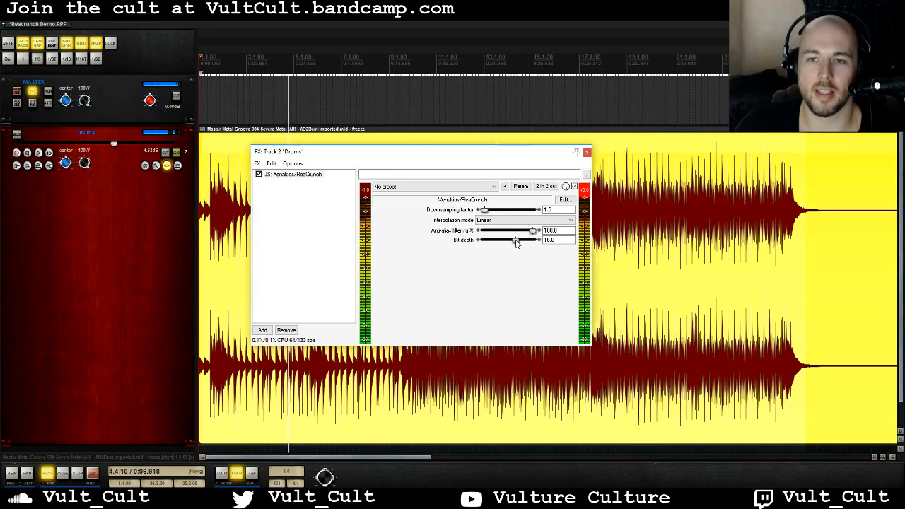
{"action": "left_click_drag", "start_coordinate": [503, 243], "coordinate": [491, 249]}
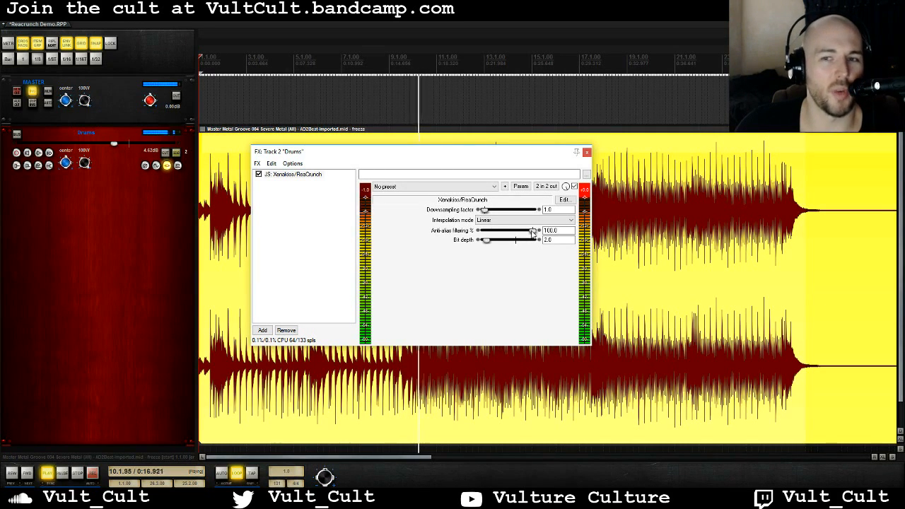
{"action": "left_click_drag", "start_coordinate": [532, 232], "coordinate": [484, 234]}
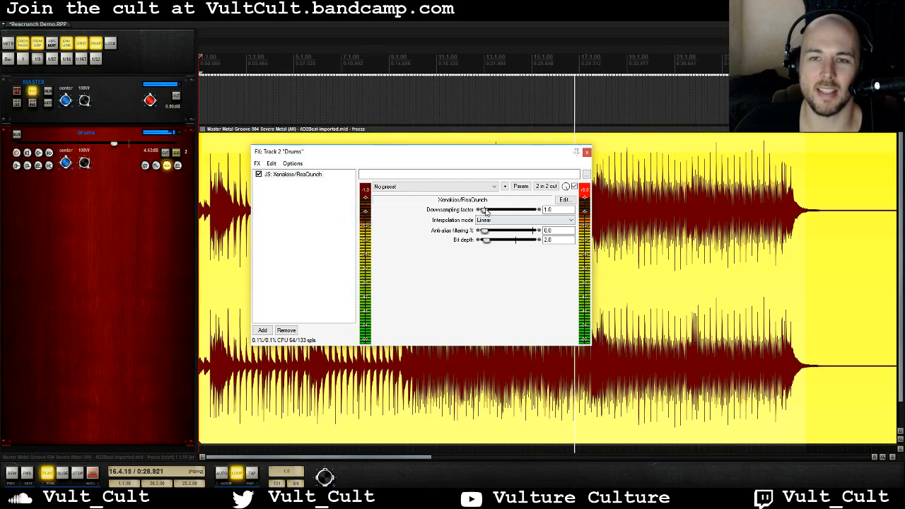
Set the downsampling factor to 16.0, try a bit depth of 1.0, and replay the drums with it at 4.
{"action": "left_click_drag", "start_coordinate": [487, 212], "coordinate": [541, 212]}
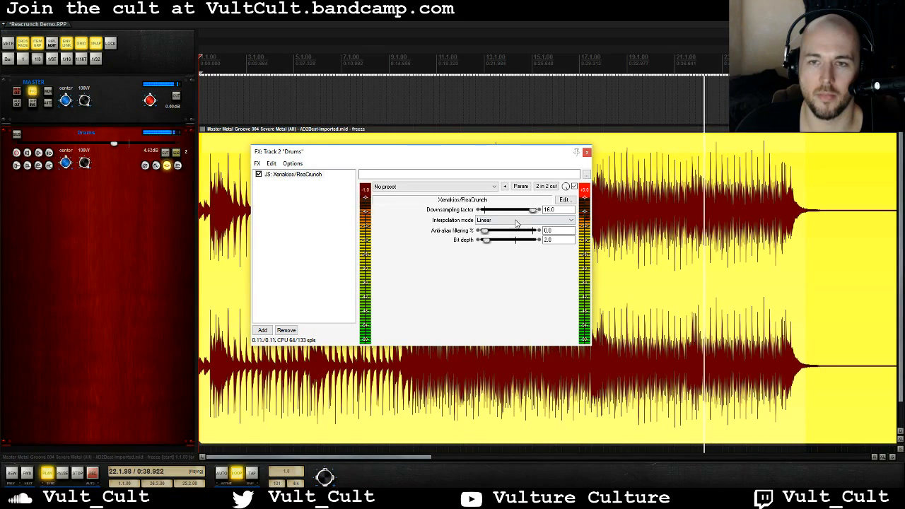
{"action": "left_click_drag", "start_coordinate": [487, 242], "coordinate": [454, 246]}
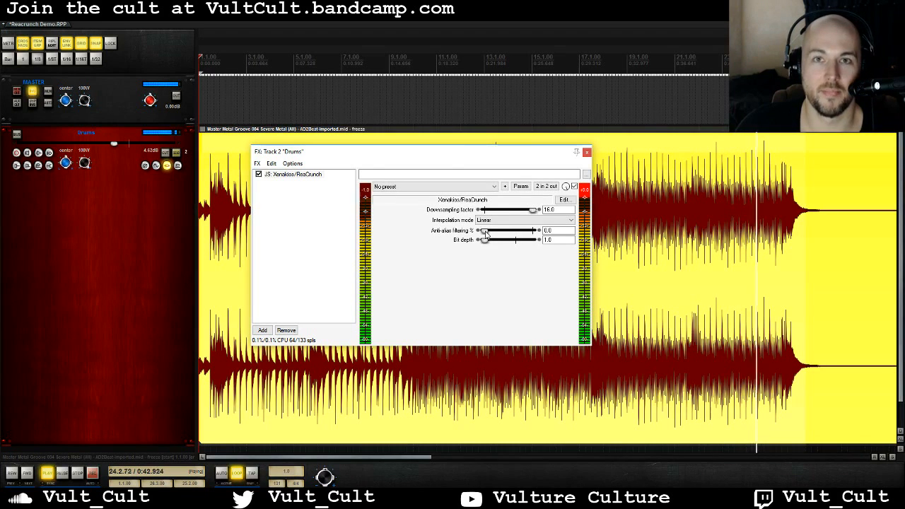
{"action": "key", "text": "space"}
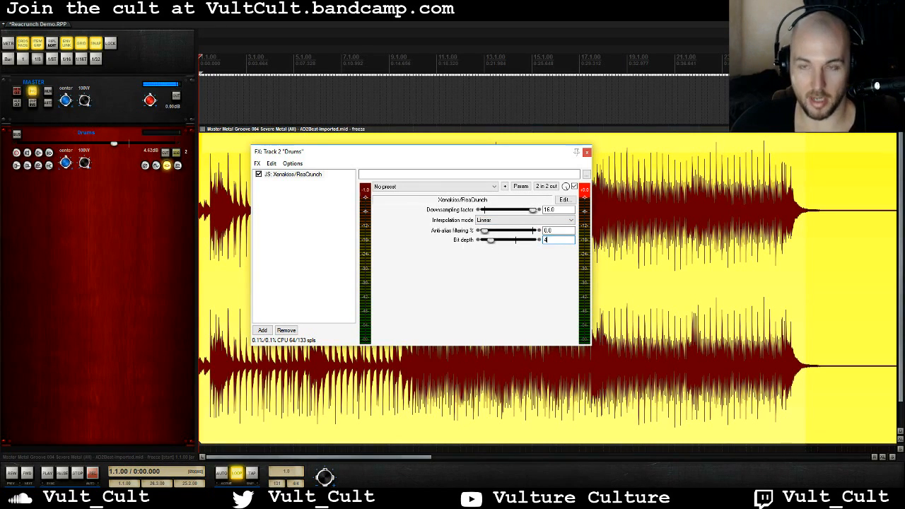
{"action": "key", "text": "space"}
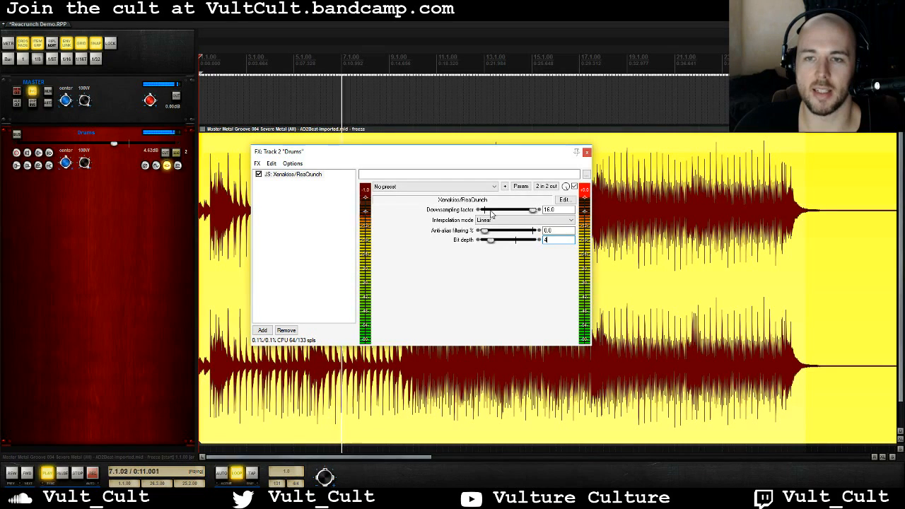
Find Volume Adjustment with the filter "vol" and insert it before ReaCrunch in the Drums track's effect chain.
{"action": "left_click", "coordinate": [262, 330]}
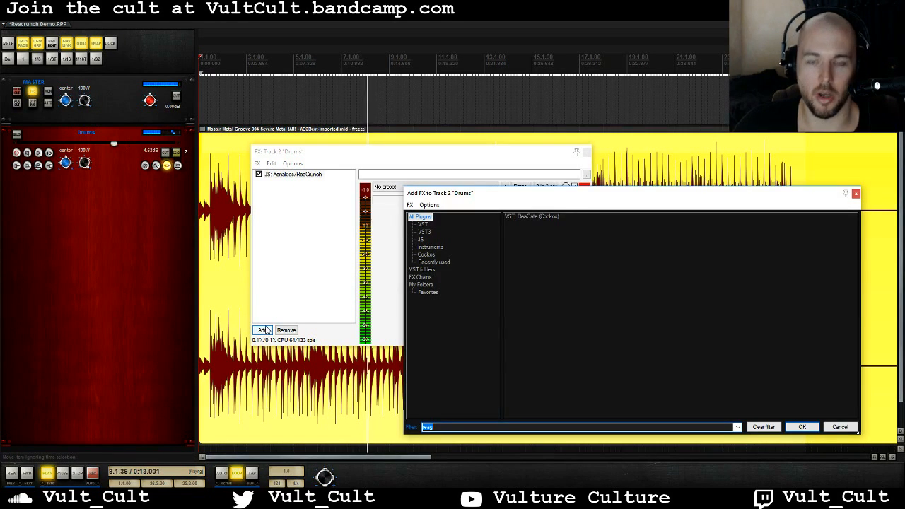
{"action": "type", "text": "vol"}
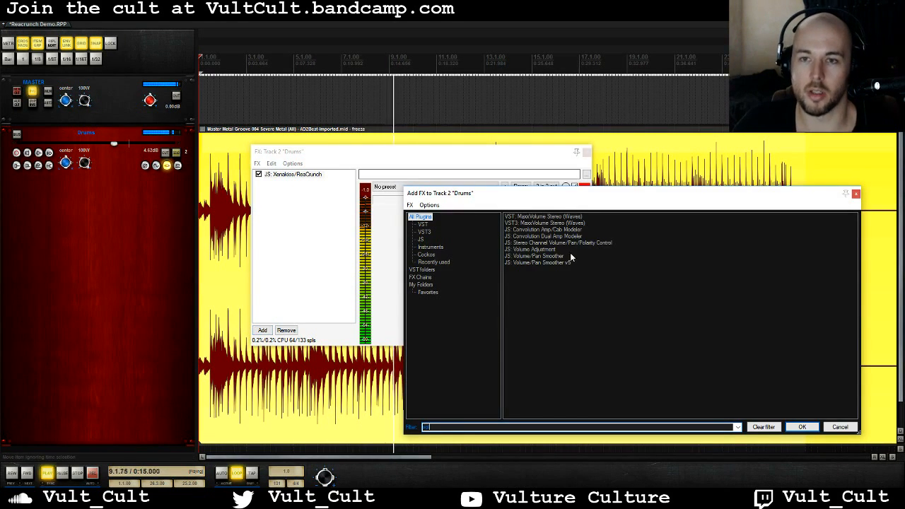
{"action": "left_click_drag", "start_coordinate": [529, 249], "coordinate": [403, 207]}
{"action": "left_click_drag", "start_coordinate": [286, 178], "coordinate": [285, 177]}
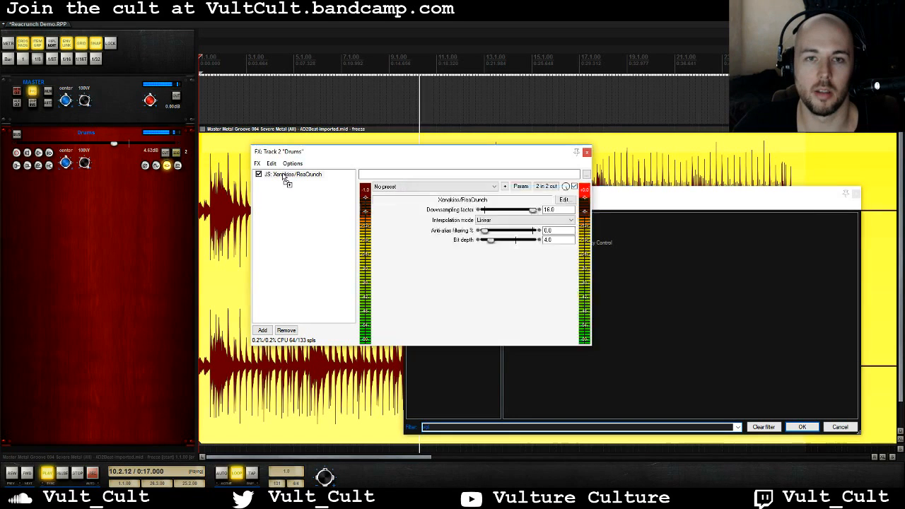
Audition Volume Adjustment gains of 11.0, -18.0, -27.0 and -19.0 dB ahead of ReaCrunch, ending at 4.0 dB.
{"action": "left_click_drag", "start_coordinate": [509, 210], "coordinate": [511, 214]}
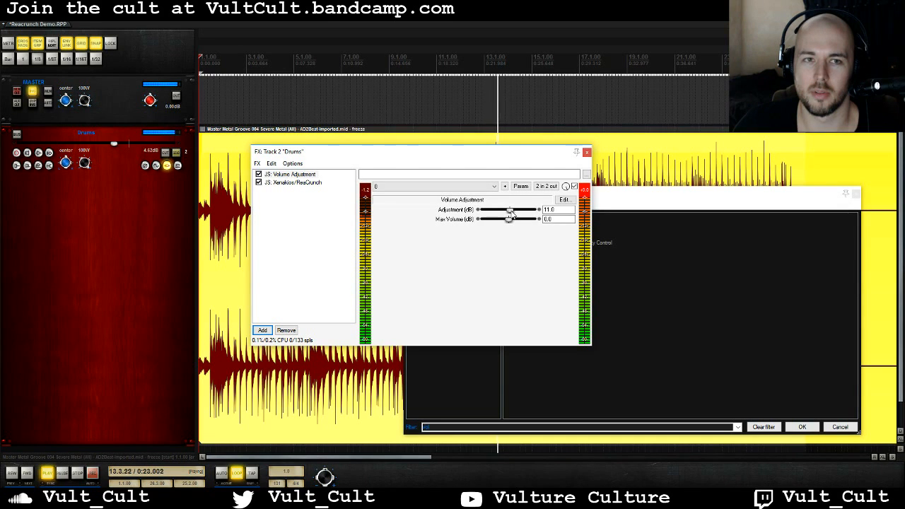
{"action": "left_click_drag", "start_coordinate": [511, 213], "coordinate": [506, 213]}
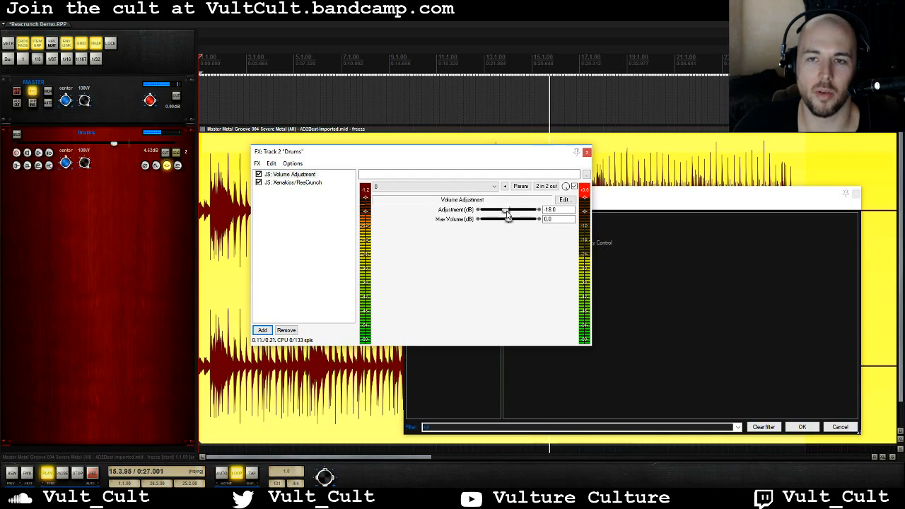
{"action": "left_click_drag", "start_coordinate": [507, 213], "coordinate": [506, 214]}
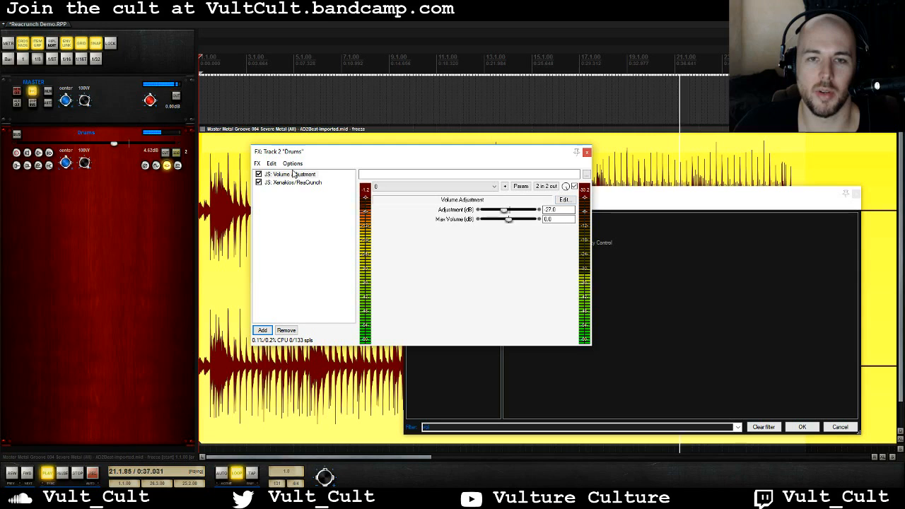
{"action": "left_click_drag", "start_coordinate": [503, 210], "coordinate": [505, 210]}
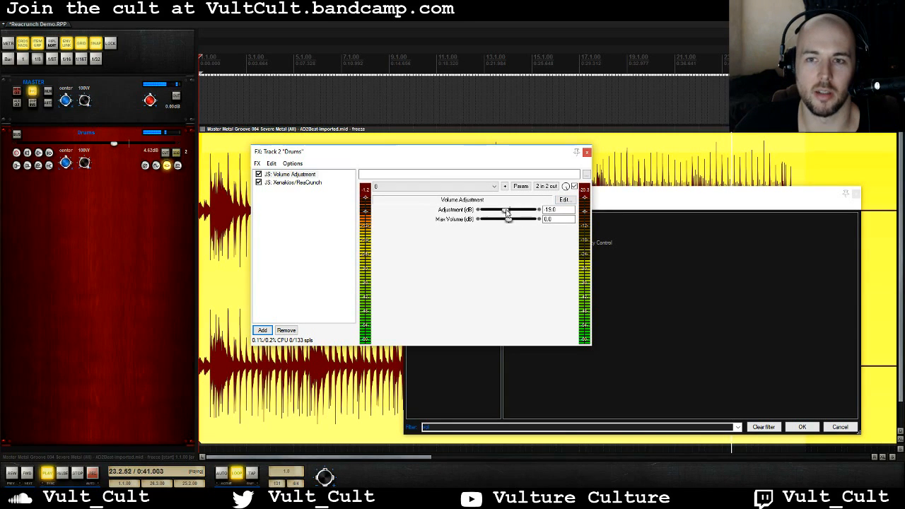
{"action": "left_click_drag", "start_coordinate": [508, 211], "coordinate": [510, 212]}
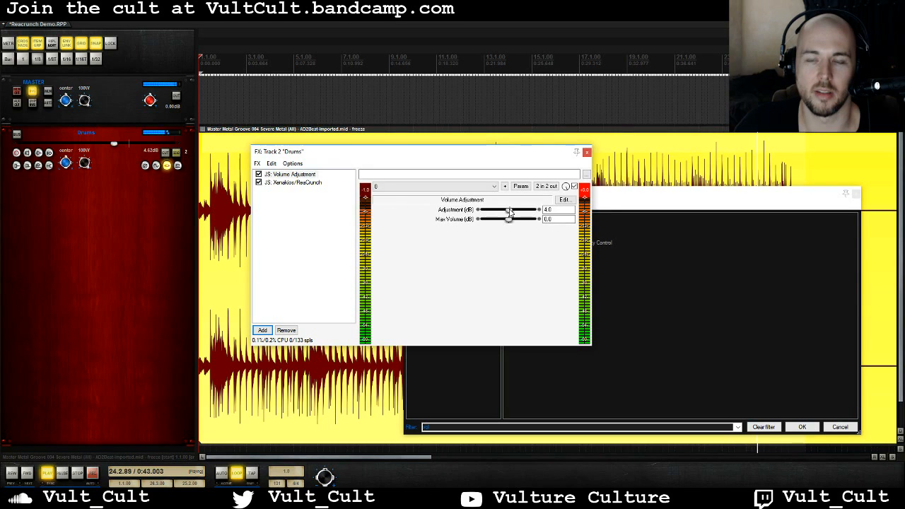
Remove Volume Adjustment from the Drums track's effect chain and stop playback.
{"action": "left_click", "coordinate": [290, 174]}
{"action": "left_click", "coordinate": [286, 330]}
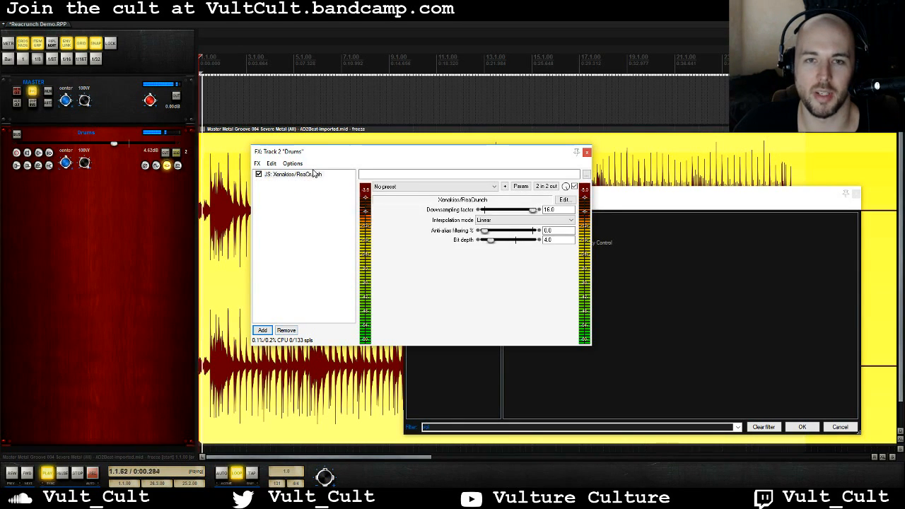
{"action": "key", "text": "space"}
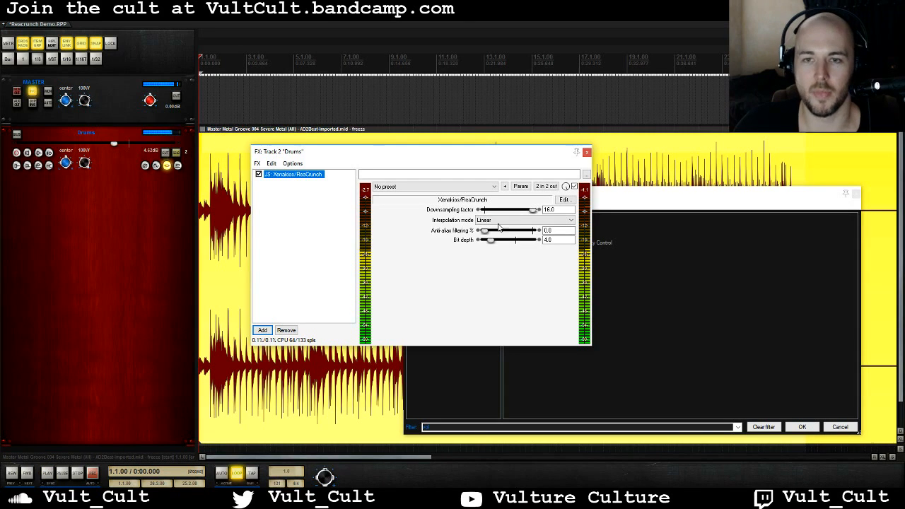
Play the drums in Inverse linear interpolation mode and reset downsampling to 1.0, anti-alias filtering to 100.0 and bit depth to 16.0.
{"action": "left_click", "coordinate": [527, 219]}
{"action": "left_click", "coordinate": [496, 238]}
{"action": "key", "text": "space"}
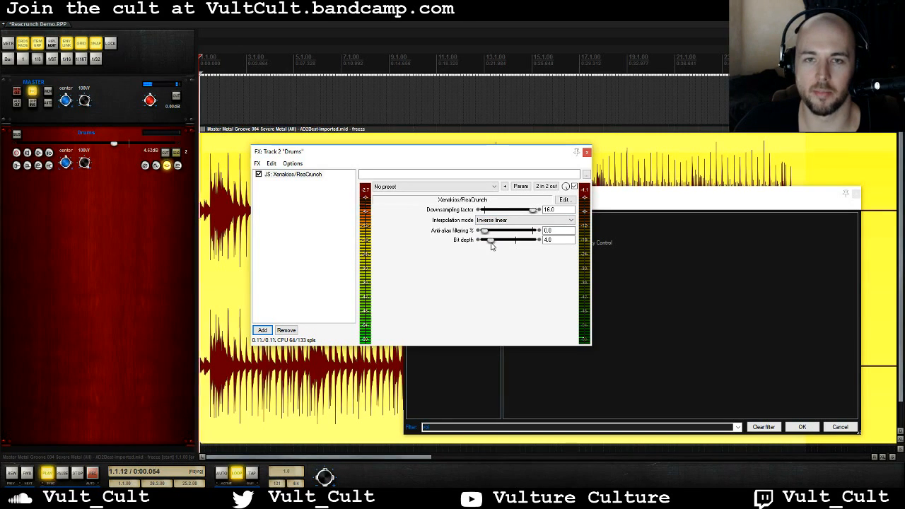
{"action": "left_click_drag", "start_coordinate": [492, 244], "coordinate": [483, 210]}
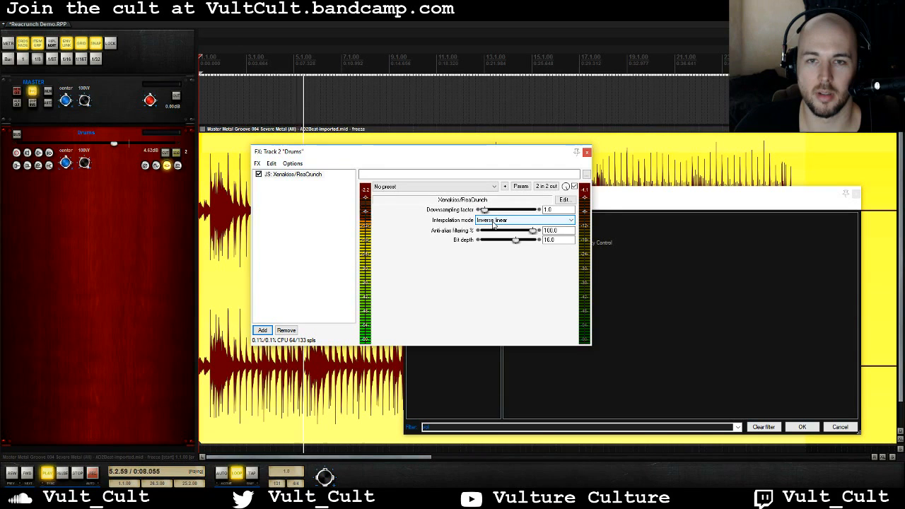
Audition lower anti-alias filtering and a bit depth of 24.0 in Inverse linear mode, ending back at 100.0 and 16.0.
{"action": "left_click", "coordinate": [494, 223]}
{"action": "left_click", "coordinate": [492, 222]}
{"action": "left_click_drag", "start_coordinate": [533, 231], "coordinate": [454, 234]}
{"action": "left_click_drag", "start_coordinate": [515, 240], "coordinate": [548, 240]}
{"action": "left_click_drag", "start_coordinate": [487, 237], "coordinate": [519, 224]}
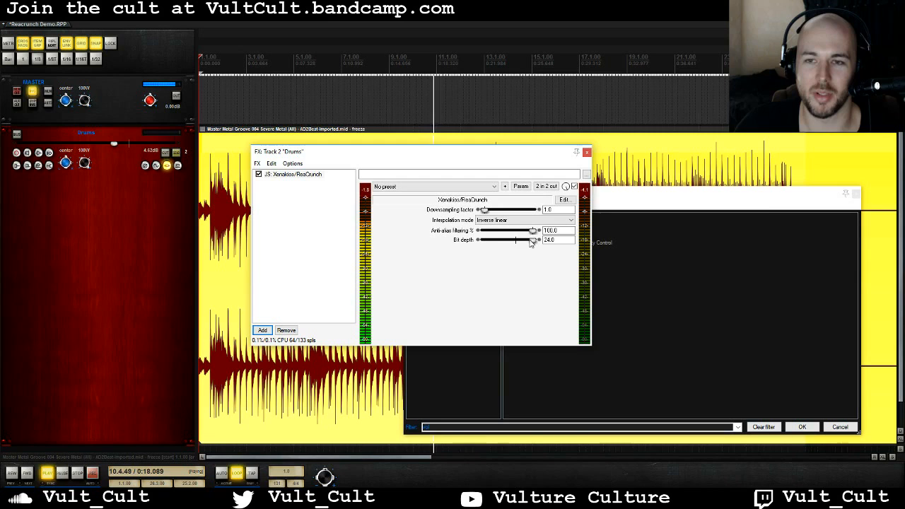
{"action": "scroll", "coordinate": [514, 245], "scroll_direction": "up", "scroll_amount": 1}
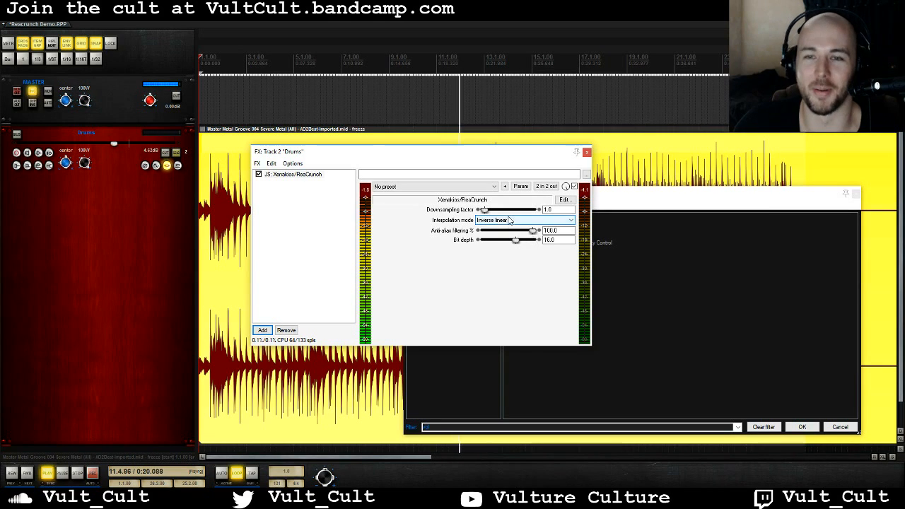
Switch ReaCrunch to Sample and hold interpolation with anti-alias filtering at 0.0, and lower the bit depth to 2.0.
{"action": "left_click", "coordinate": [521, 220]}
{"action": "left_click", "coordinate": [514, 240]}
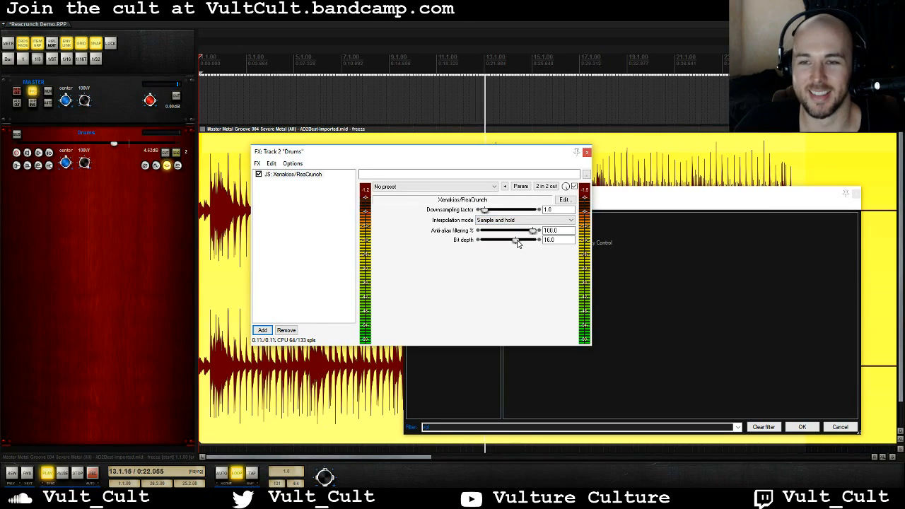
{"action": "left_click_drag", "start_coordinate": [535, 231], "coordinate": [484, 233]}
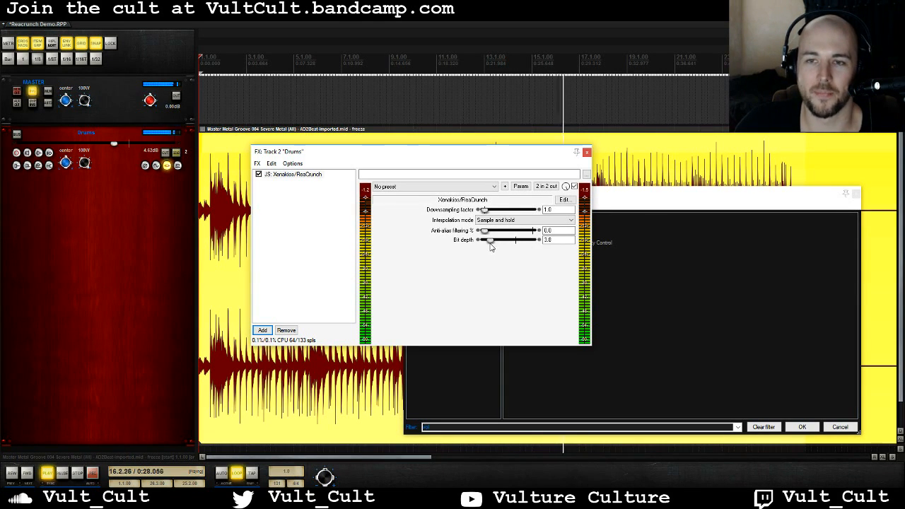
{"action": "left_click_drag", "start_coordinate": [492, 246], "coordinate": [488, 246]}
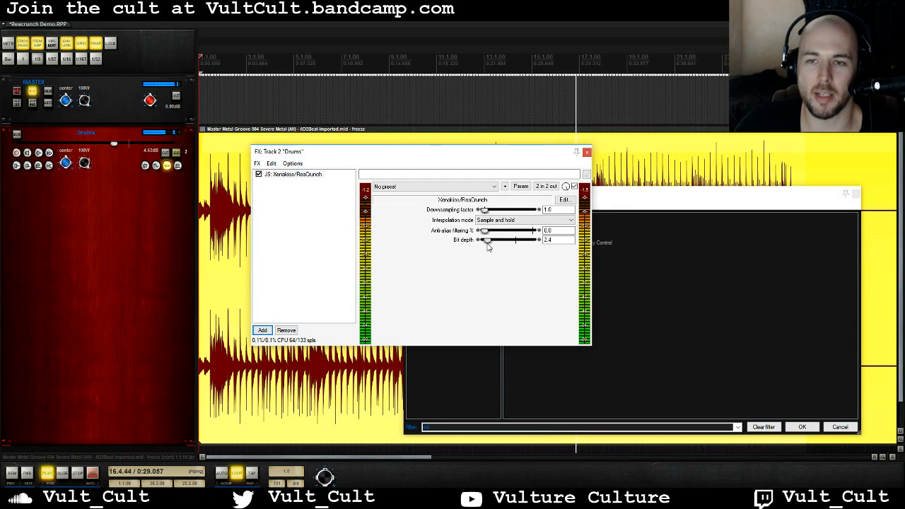
{"action": "double_click", "coordinate": [548, 240]}
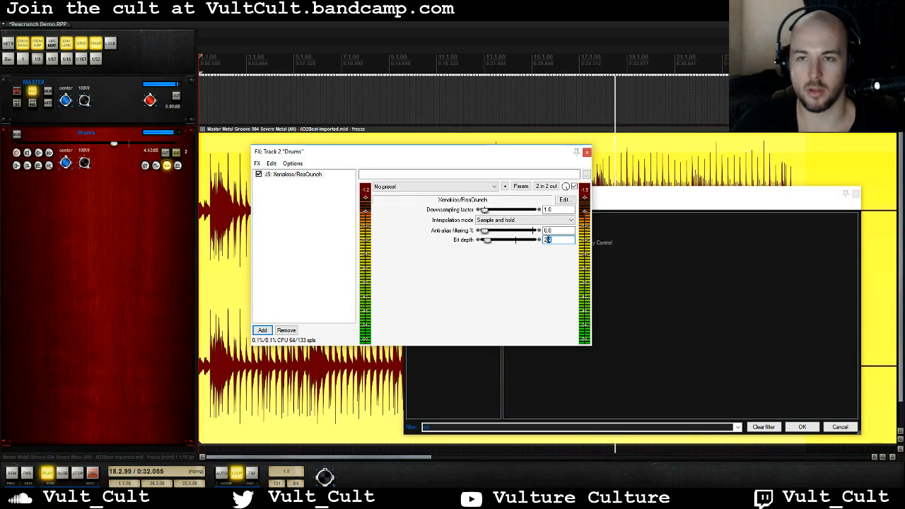
Compare Linear with Sample and hold interpolation on the playing drums, ending in Sample and hold.
{"action": "left_click", "coordinate": [521, 220]}
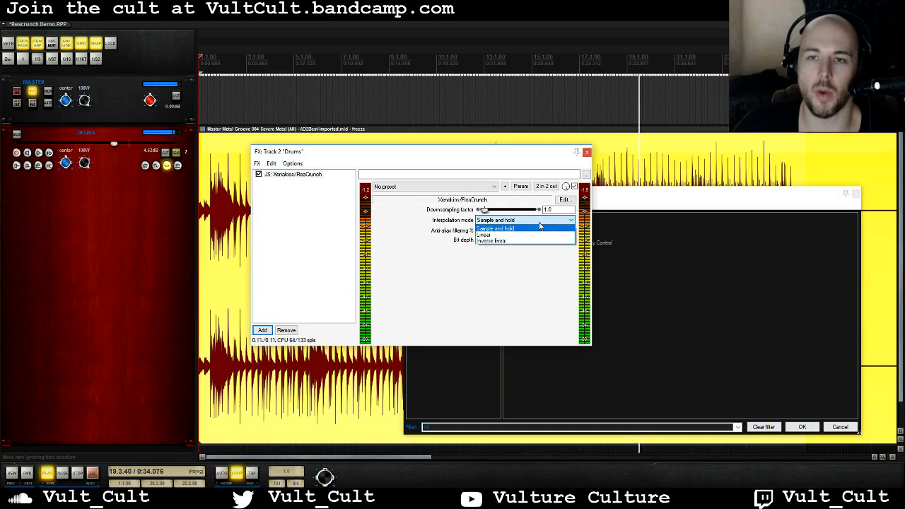
{"action": "left_click", "coordinate": [519, 235]}
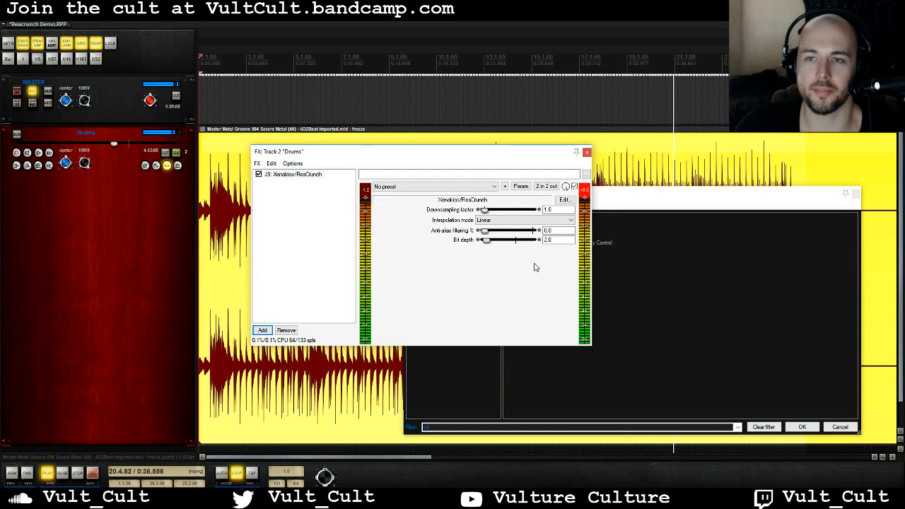
{"action": "left_click", "coordinate": [532, 221]}
{"action": "left_click", "coordinate": [518, 229]}
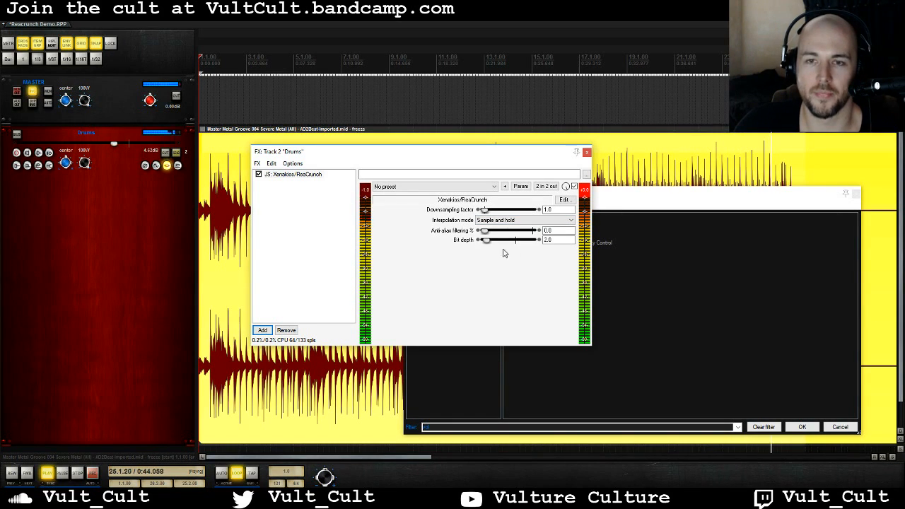
Set the bit depth to 1.5 and compare Linear with Sample and hold interpolation, ending in Linear.
{"action": "type", "text": "1.5"}
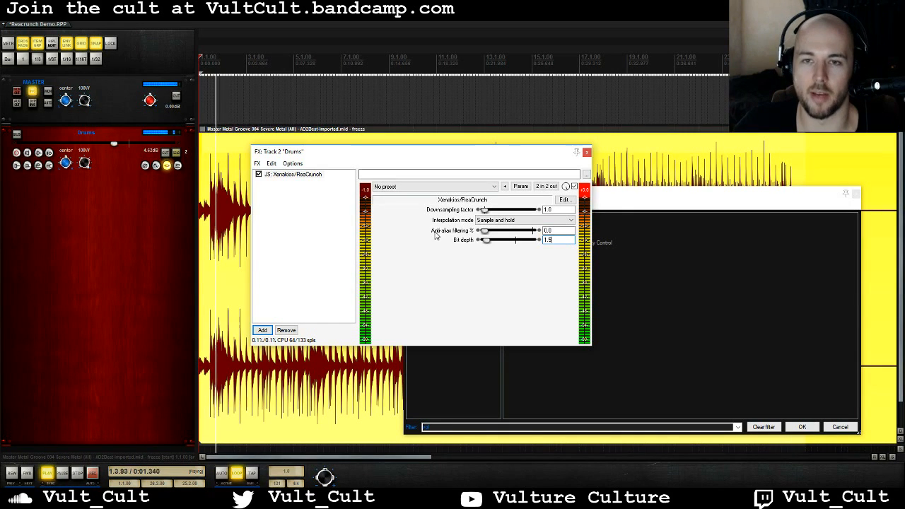
{"action": "left_click", "coordinate": [506, 220]}
{"action": "left_click", "coordinate": [509, 230]}
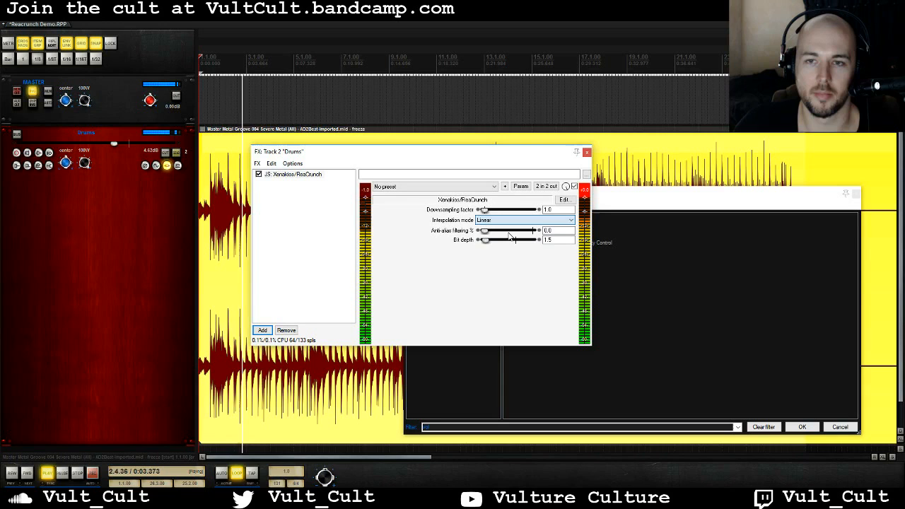
{"action": "left_click", "coordinate": [506, 219]}
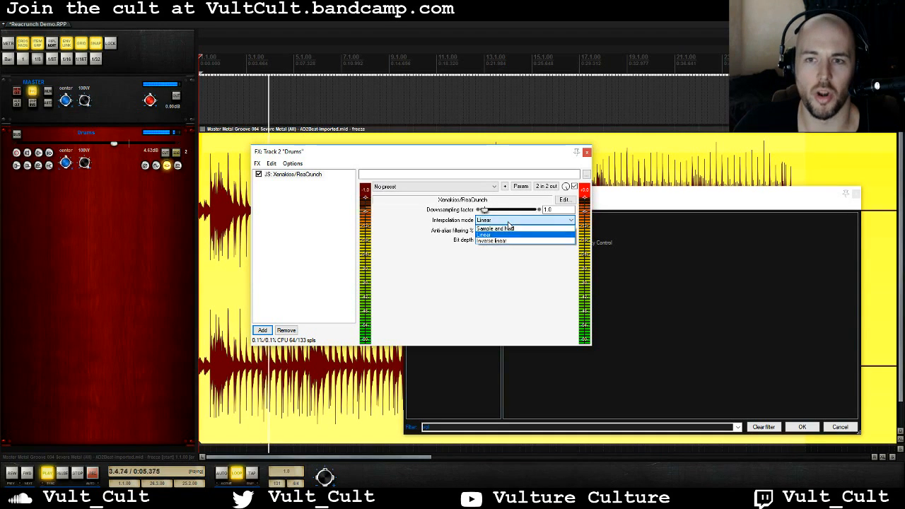
{"action": "left_click", "coordinate": [507, 229]}
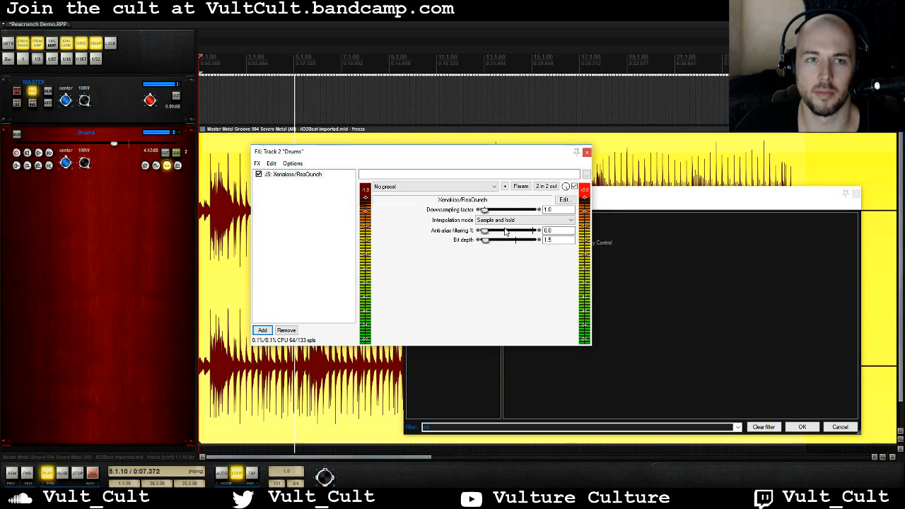
{"action": "left_click", "coordinate": [506, 219]}
{"action": "left_click", "coordinate": [501, 227]}
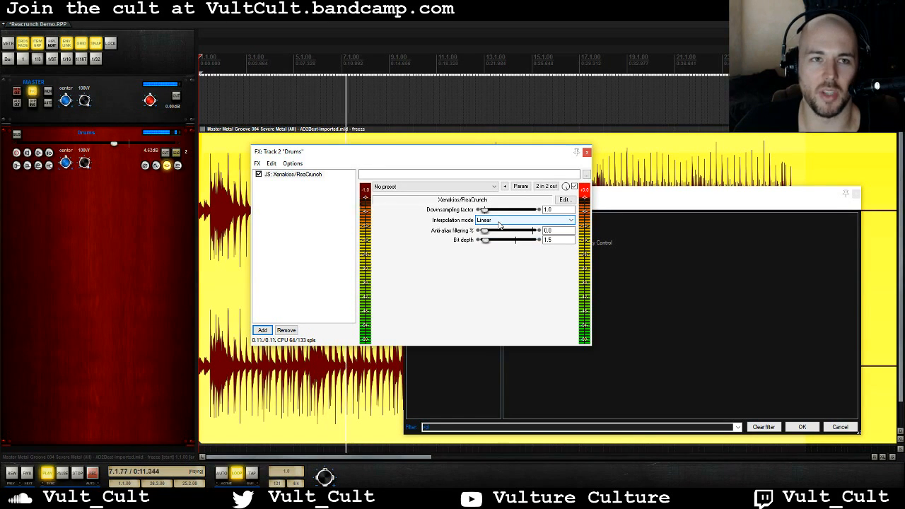
Restart the drums in Linear mode and audition bit depths of 3.0 and 1.0, ending at 2.0.
{"action": "key", "text": "space"}
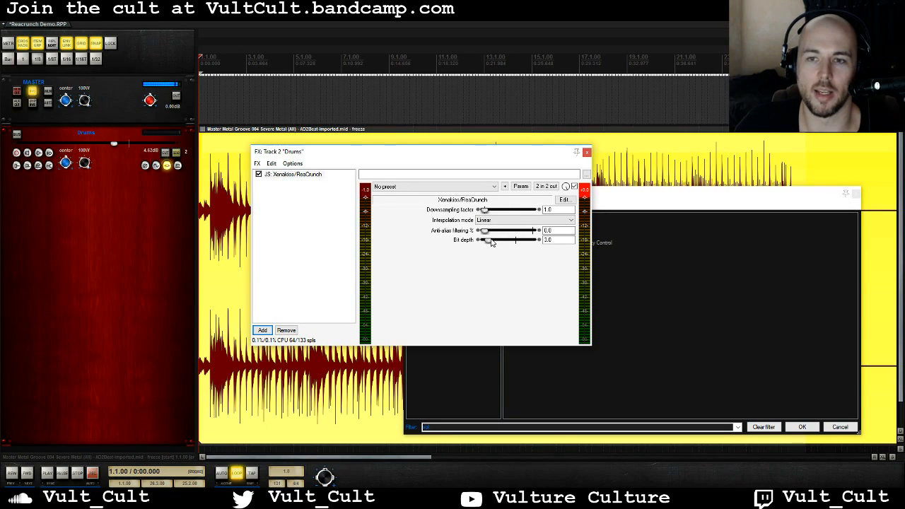
{"action": "key", "text": "space"}
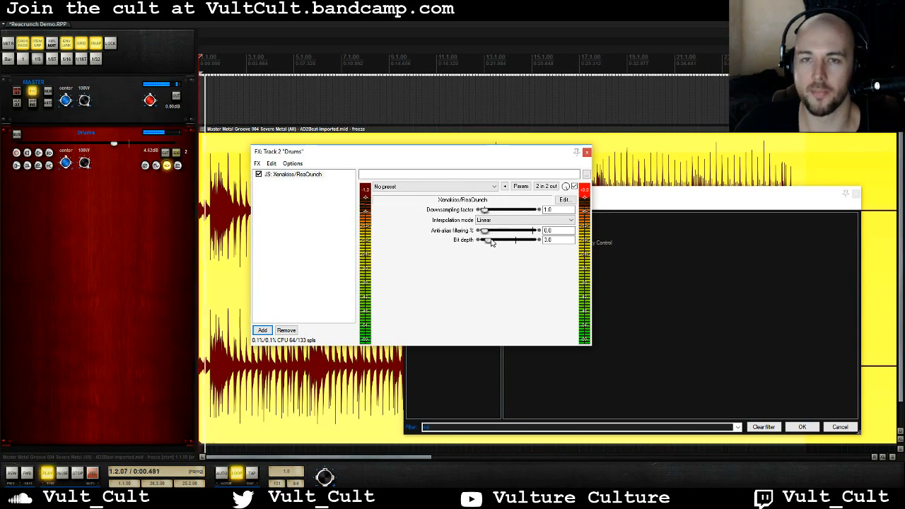
{"action": "left_click_drag", "start_coordinate": [491, 243], "coordinate": [487, 242]}
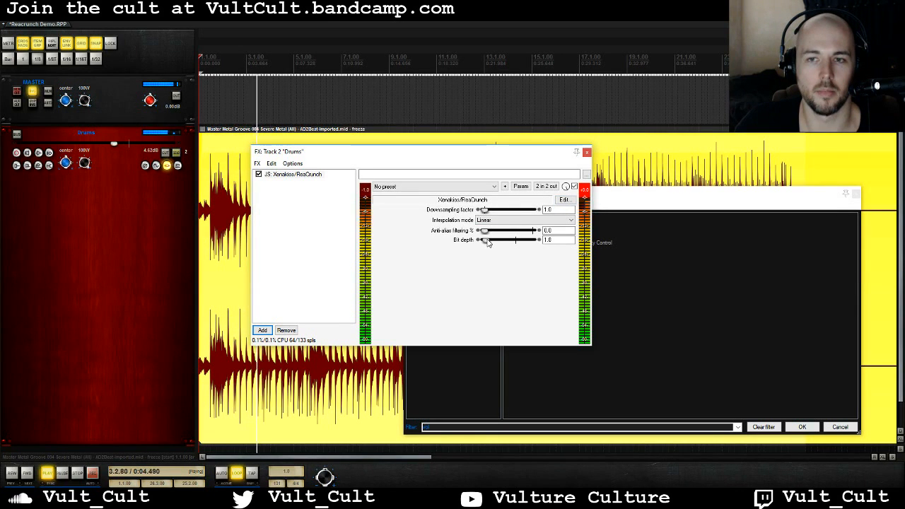
{"action": "left_click_drag", "start_coordinate": [488, 242], "coordinate": [488, 242]}
Compare the dry and processed drums with ReaCrunch's wet mix, set the downsampling factor to 2.0 and stop playback.
{"action": "left_click_drag", "start_coordinate": [566, 187], "coordinate": [568, 188]}
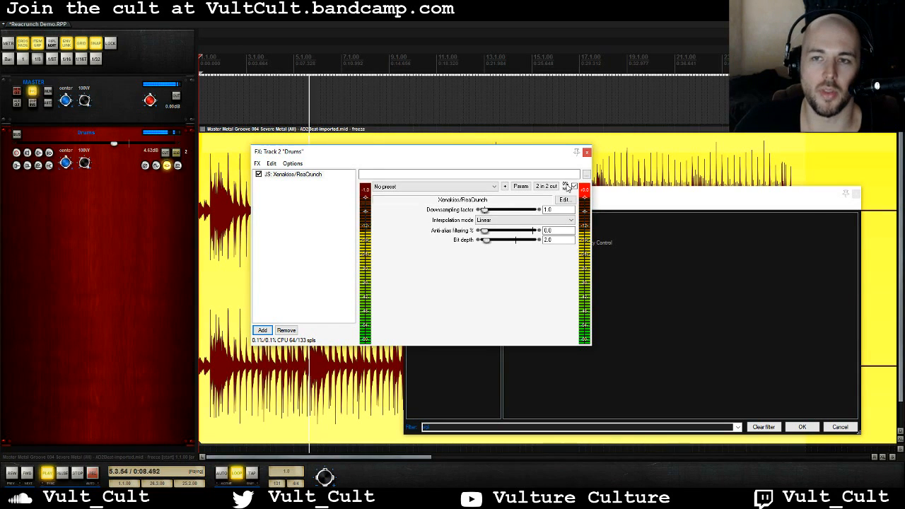
{"action": "left_click_drag", "start_coordinate": [485, 210], "coordinate": [494, 214]}
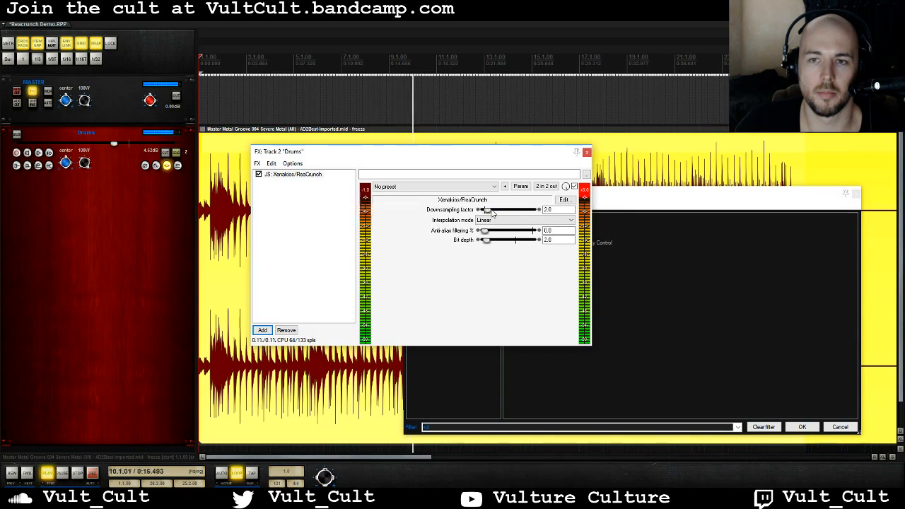
{"action": "key", "text": "space"}
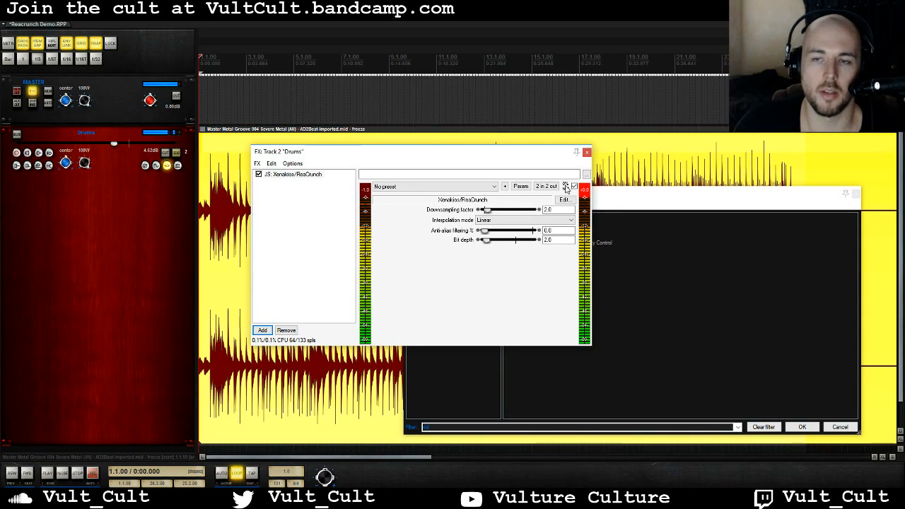
Lower ReaCrunch's wet mix to about 19%, play the drums while raising it to about halfway, and stop playback.
{"action": "left_click_drag", "start_coordinate": [565, 188], "coordinate": [565, 245]}
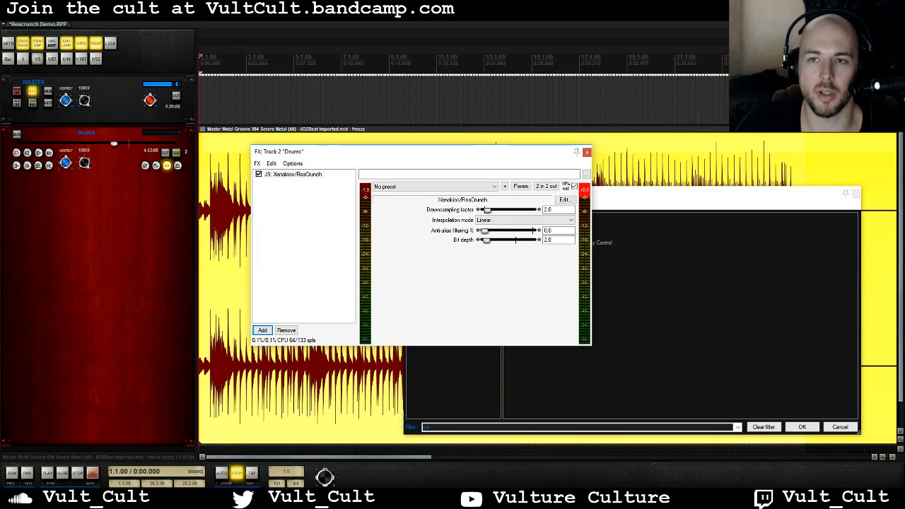
{"action": "key", "text": "space"}
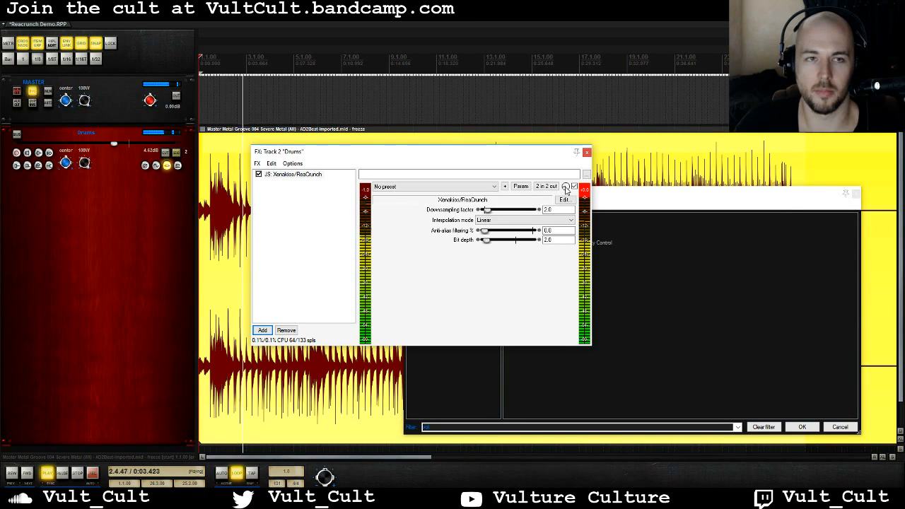
{"action": "left_click_drag", "start_coordinate": [566, 188], "coordinate": [565, 189]}
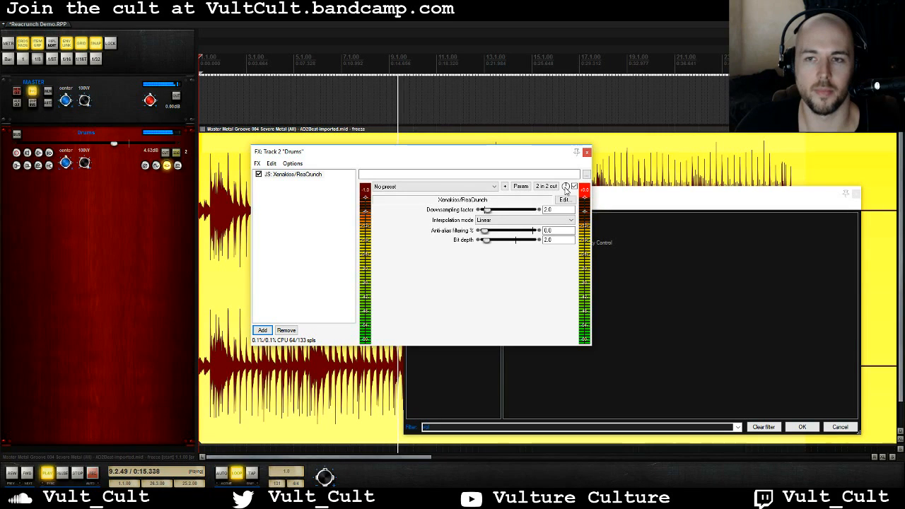
{"action": "key", "text": "space"}
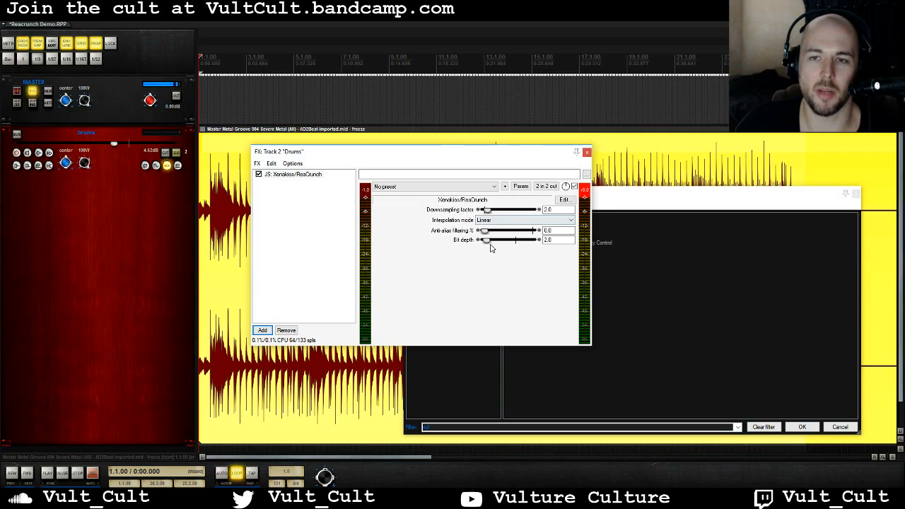
Play the blended drums while trying a bit depth of 2.6, lower it to 1.3 and stop playback.
{"action": "key", "text": "space"}
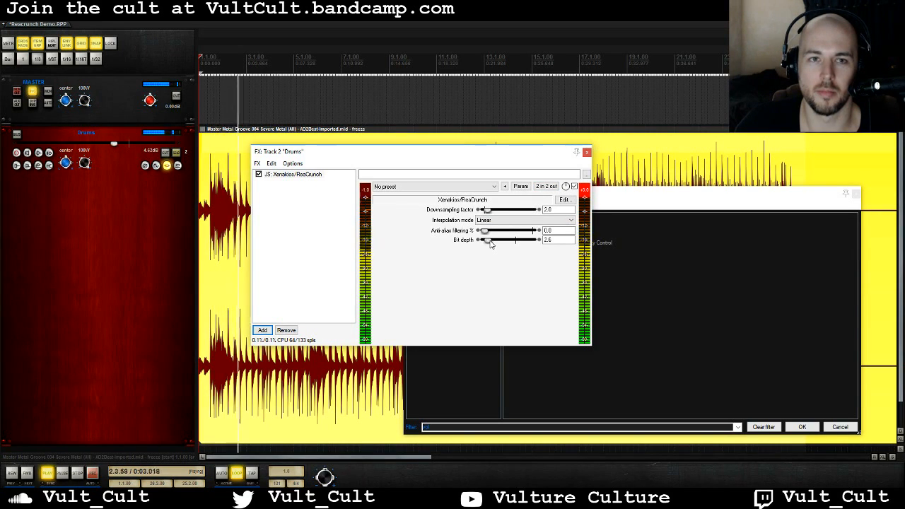
{"action": "left_click_drag", "start_coordinate": [490, 244], "coordinate": [487, 244]}
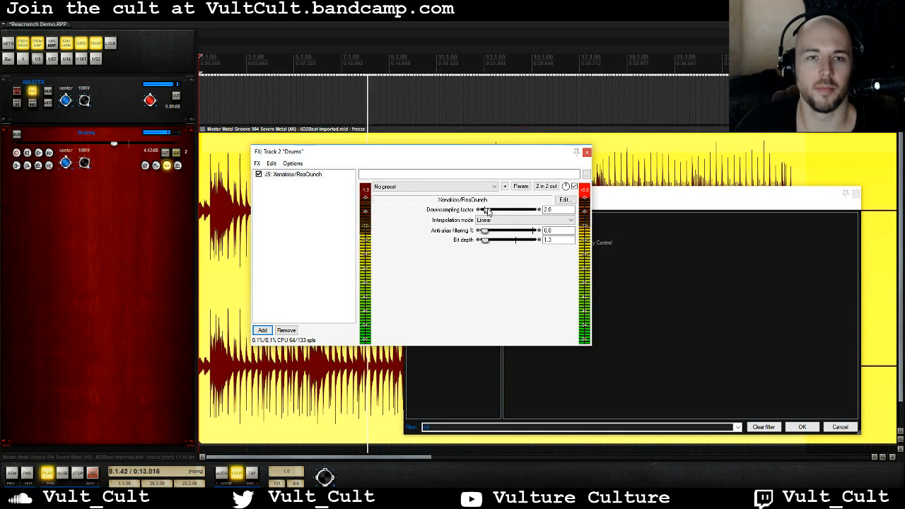
{"action": "key", "text": "space"}
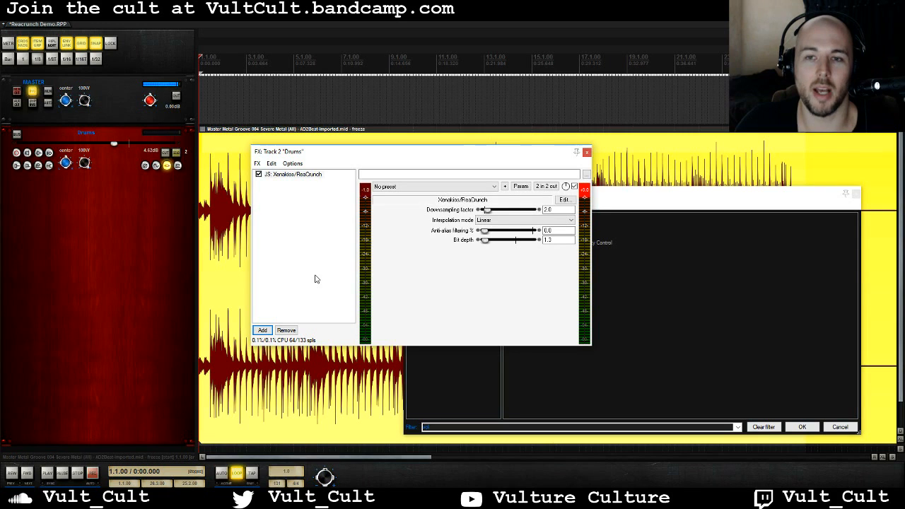
Close the Add FX browser for the Drums track, leaving its effect chain open.
{"action": "left_click", "coordinate": [677, 199]}
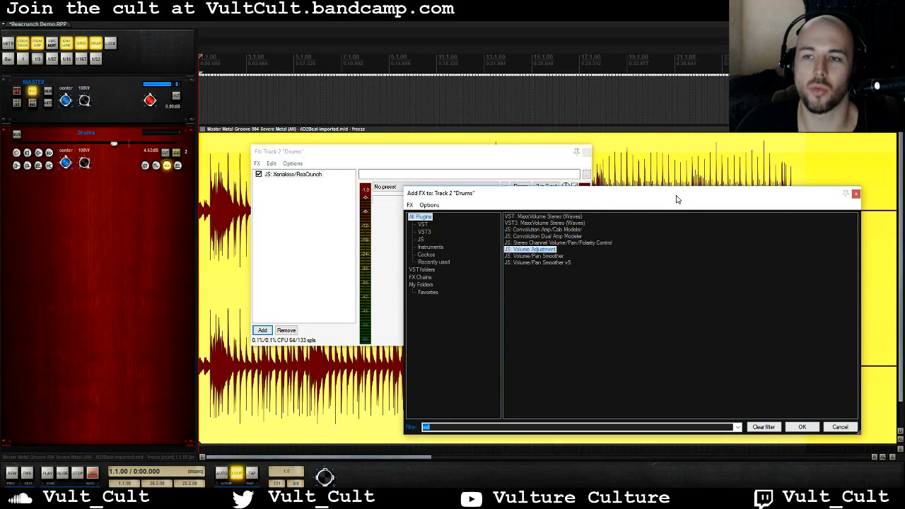
{"action": "left_click", "coordinate": [856, 194]}
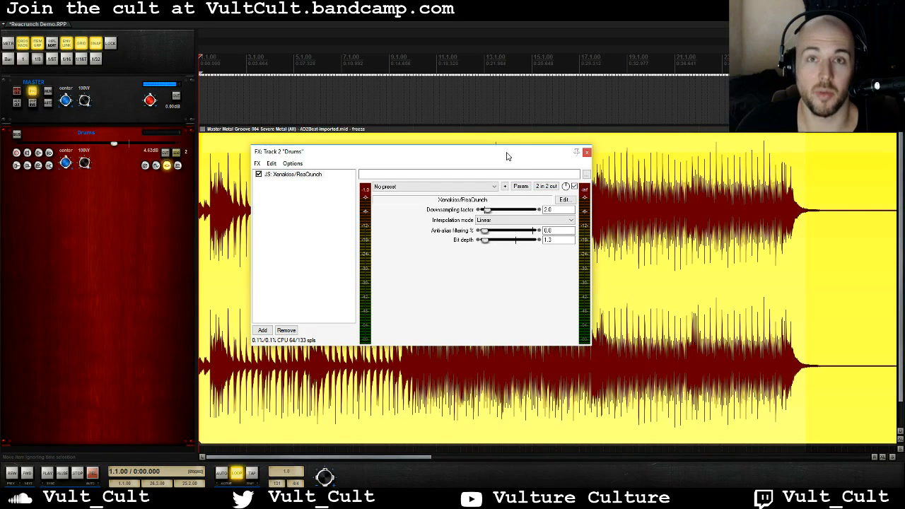